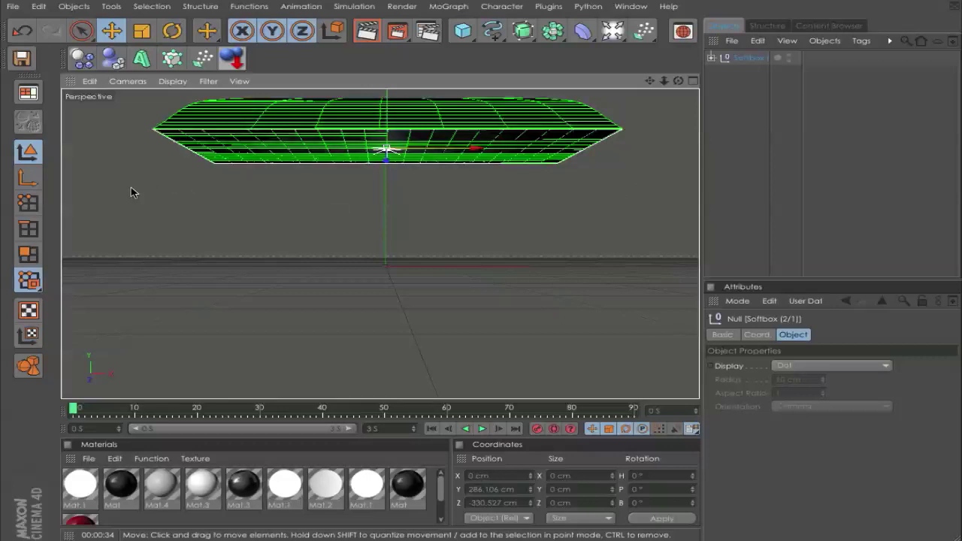
# Clear the Softbox null's selection so no object in the scene is selected
pyautogui.click(344, 196)
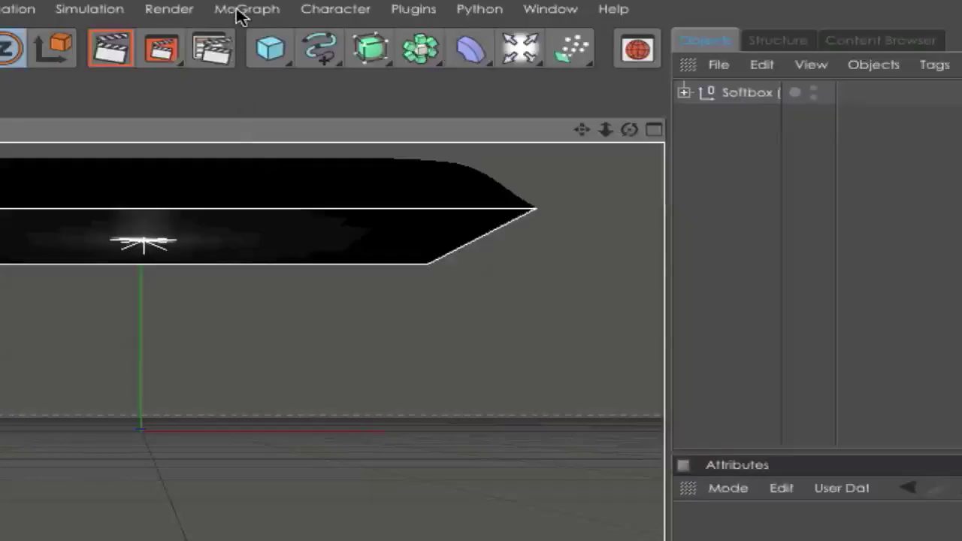
# Add a MoGraph MoText object and set its extrusion depth to 250
pyautogui.click(239, 15)
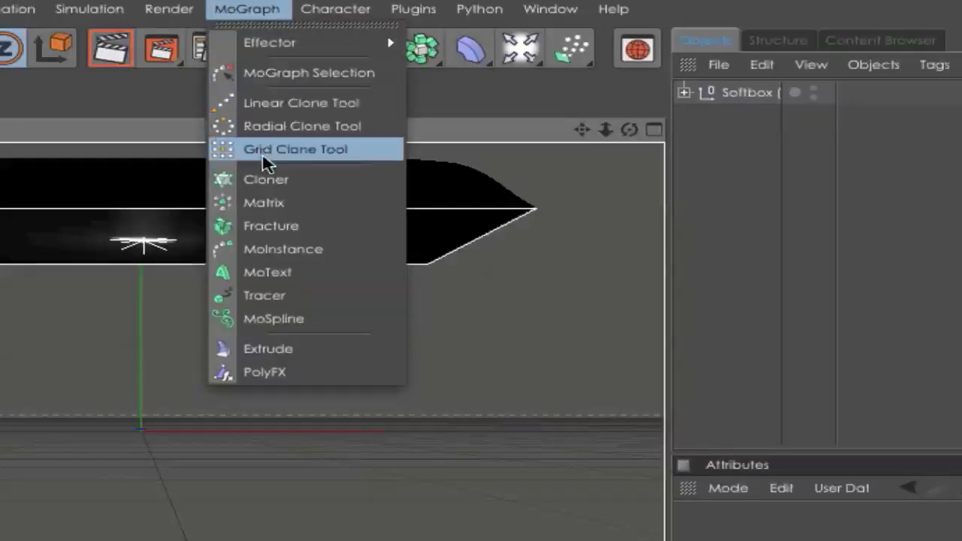
pyautogui.click(280, 280)
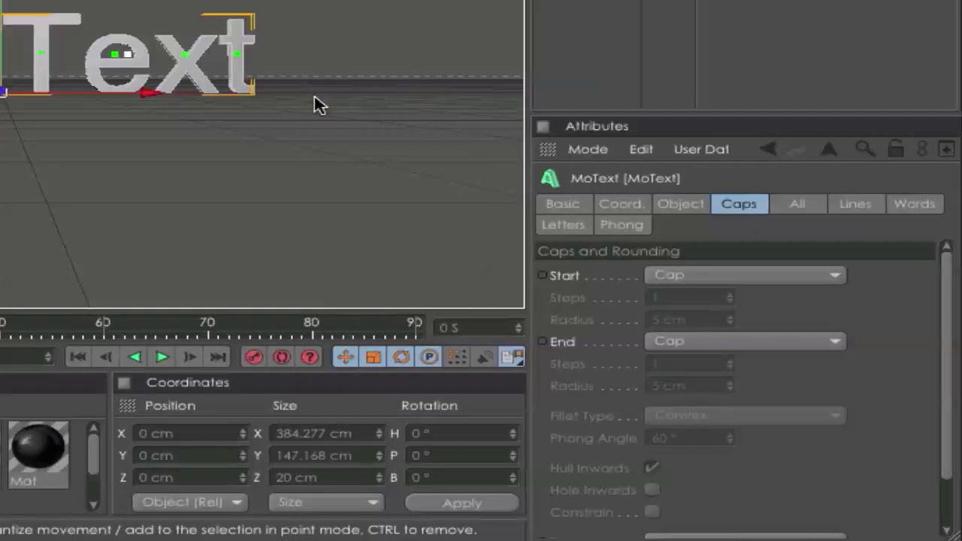
pyautogui.click(670, 208)
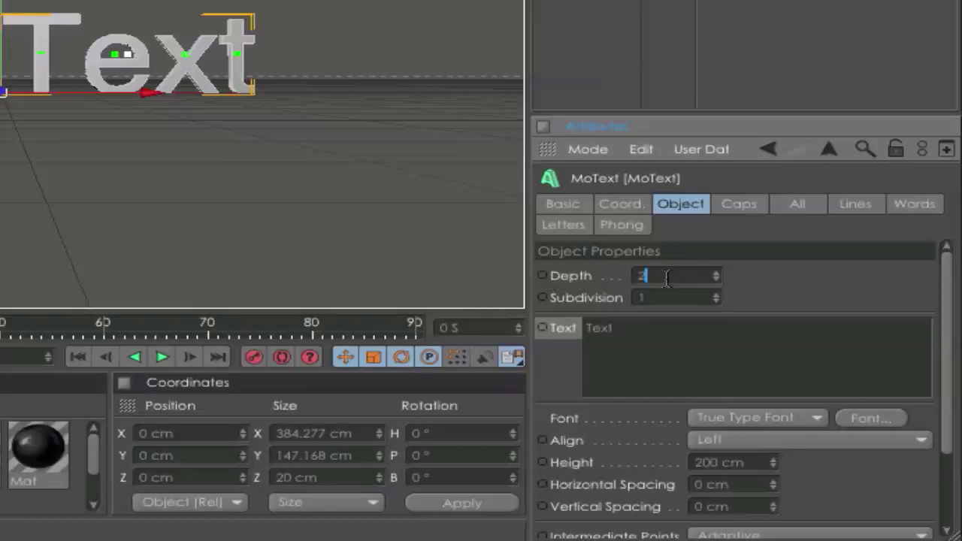
pyautogui.click(667, 278)
pyautogui.write('250')
# Replace the placeholder word 'Text' with 'CelWarpped' in the text field
pyautogui.click(671, 345)
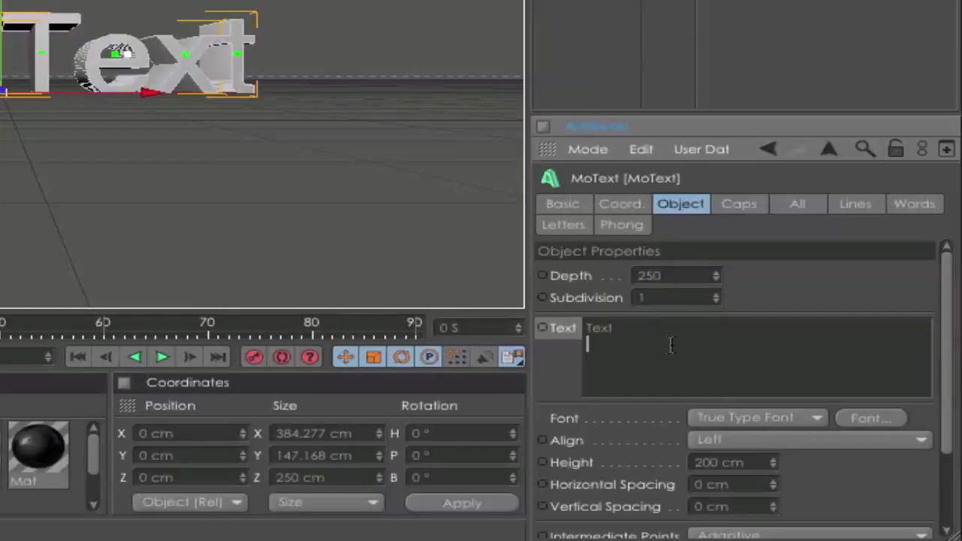
pyautogui.click(652, 336)
pyautogui.moveTo(647, 334); pyautogui.dragTo(589, 332)
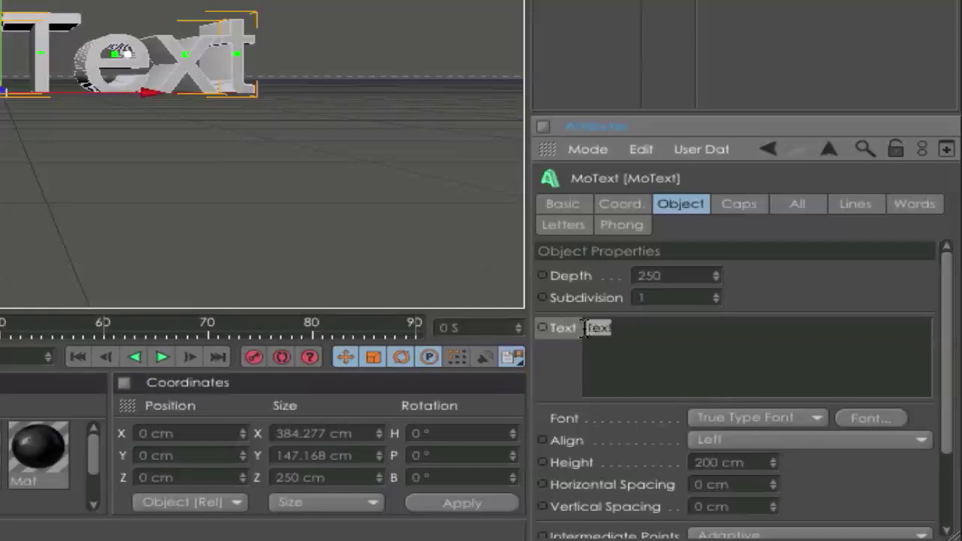
pyautogui.write('CelWarpped')
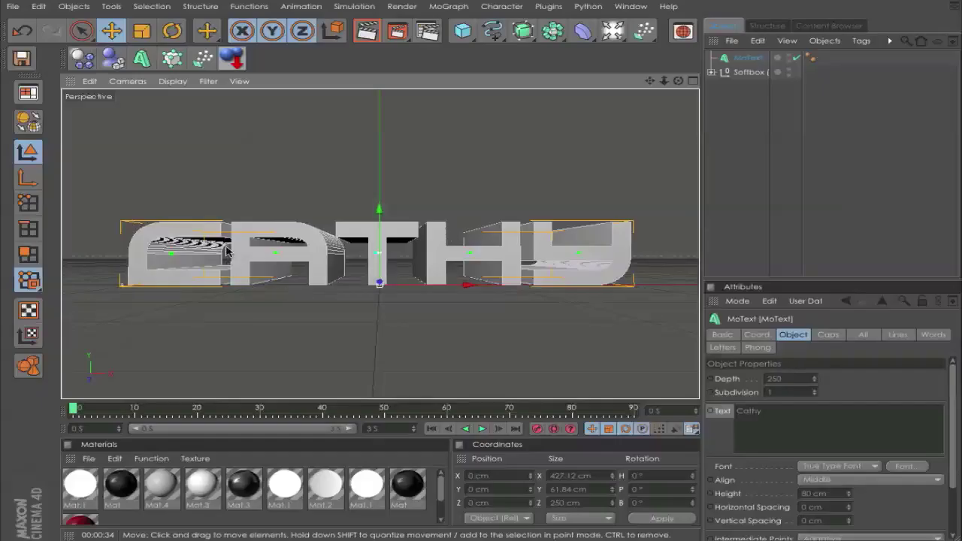
# Give the Cathy text a Start Fillet Cap with 2 steps and 2 cm radius
pyautogui.click(449, 309)
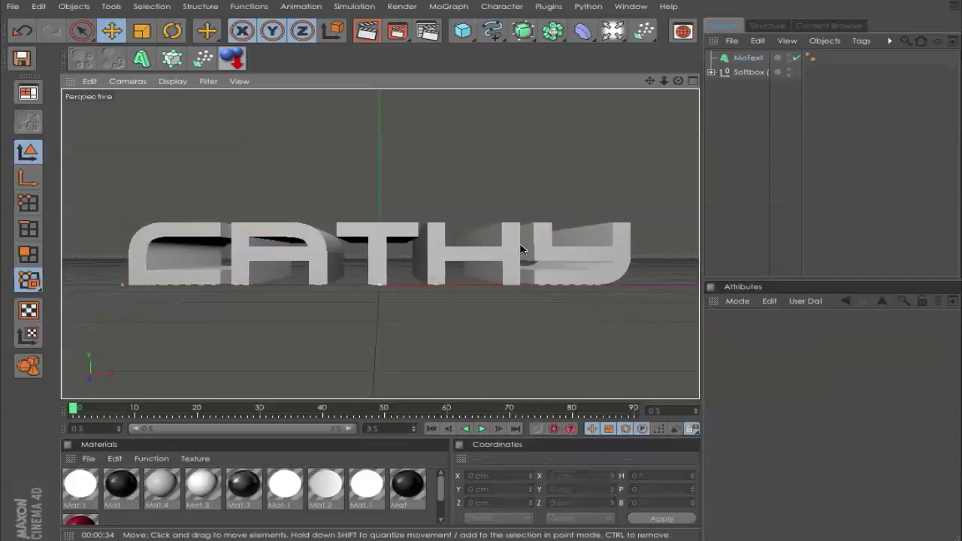
pyautogui.click(275, 295)
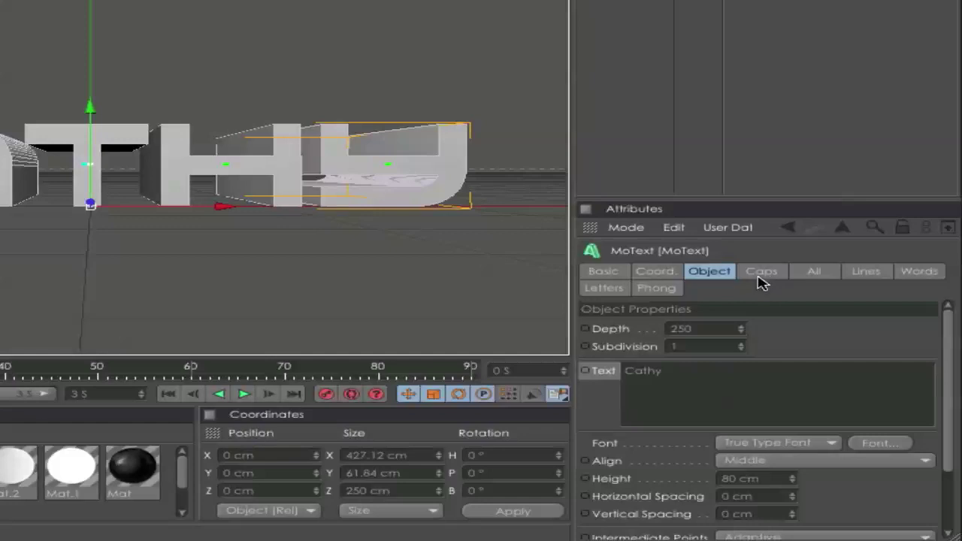
pyautogui.click(760, 275)
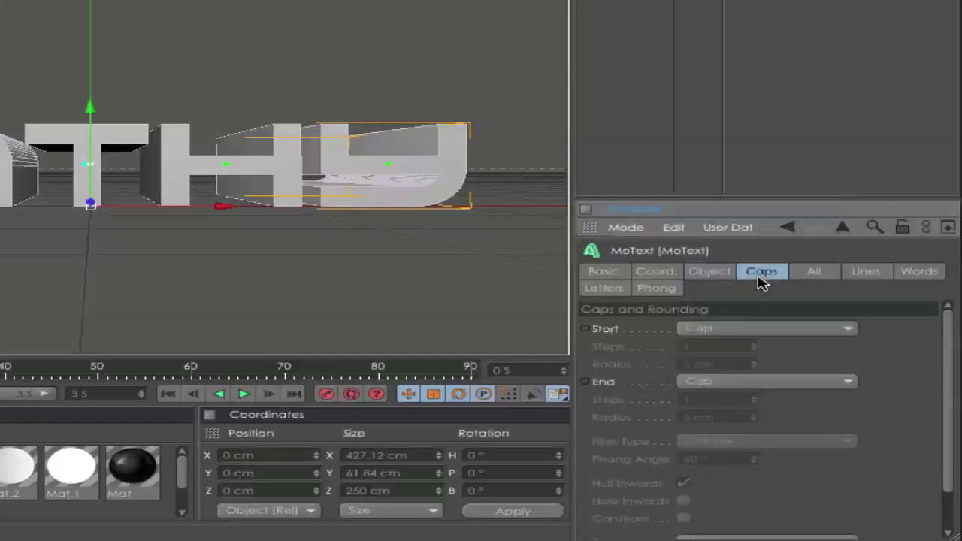
pyautogui.click(726, 336)
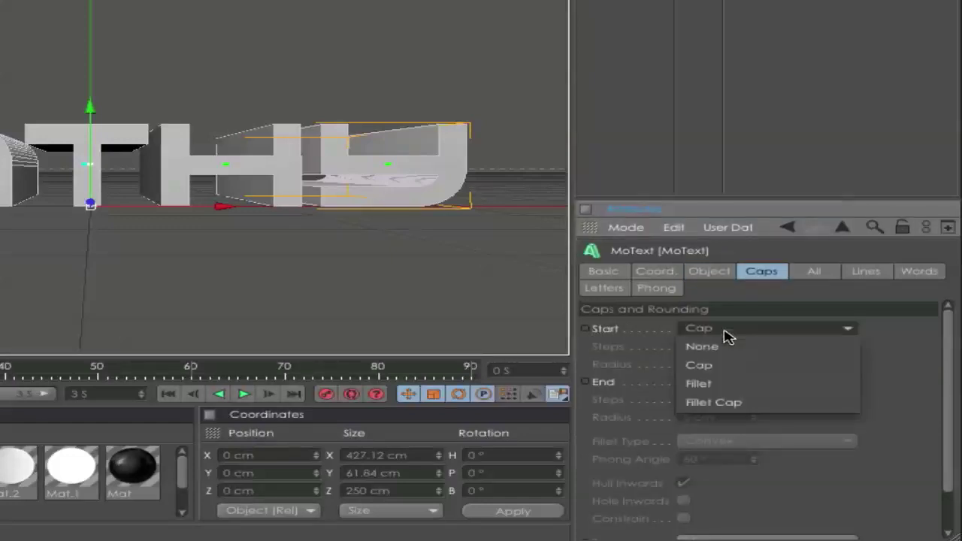
pyautogui.click(747, 400)
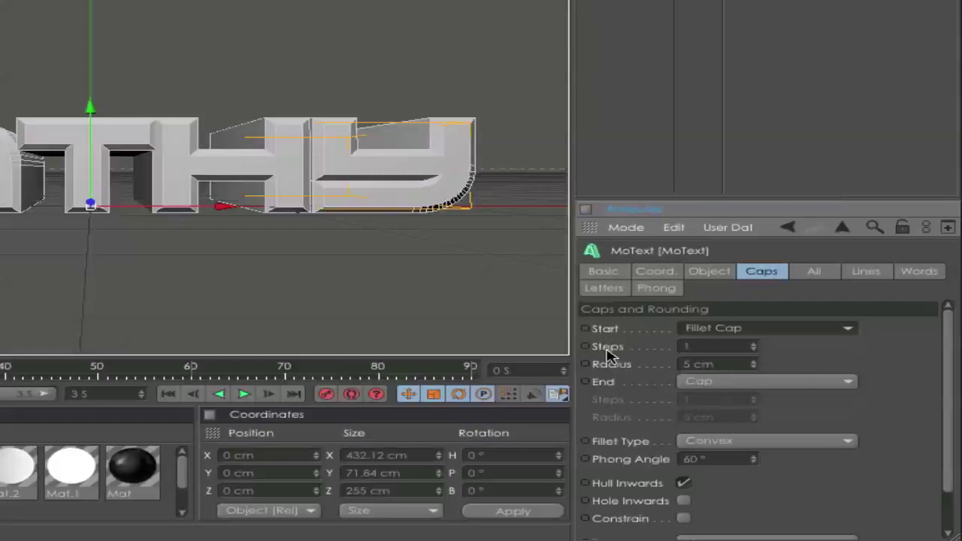
pyautogui.click(754, 344)
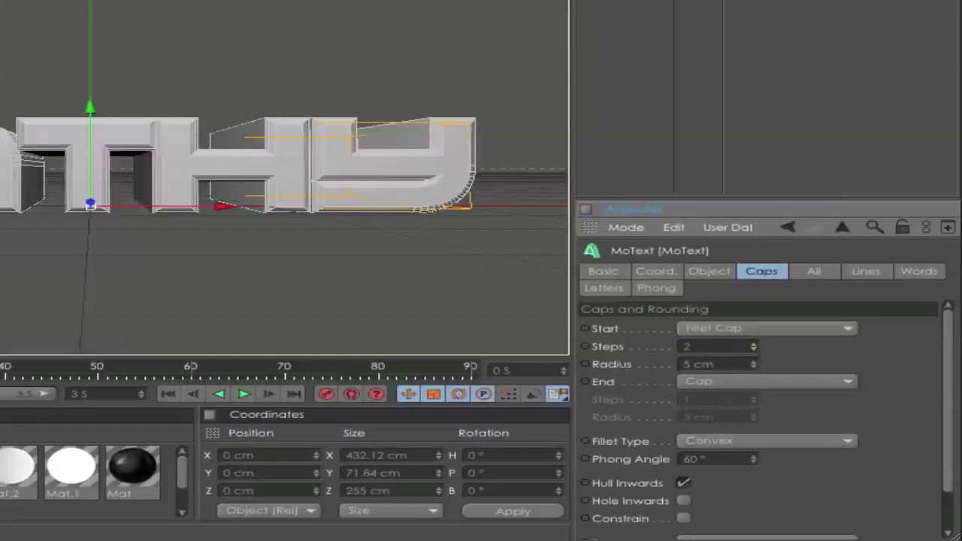
pyautogui.doubleClick(754, 367)
pyautogui.click(754, 367)
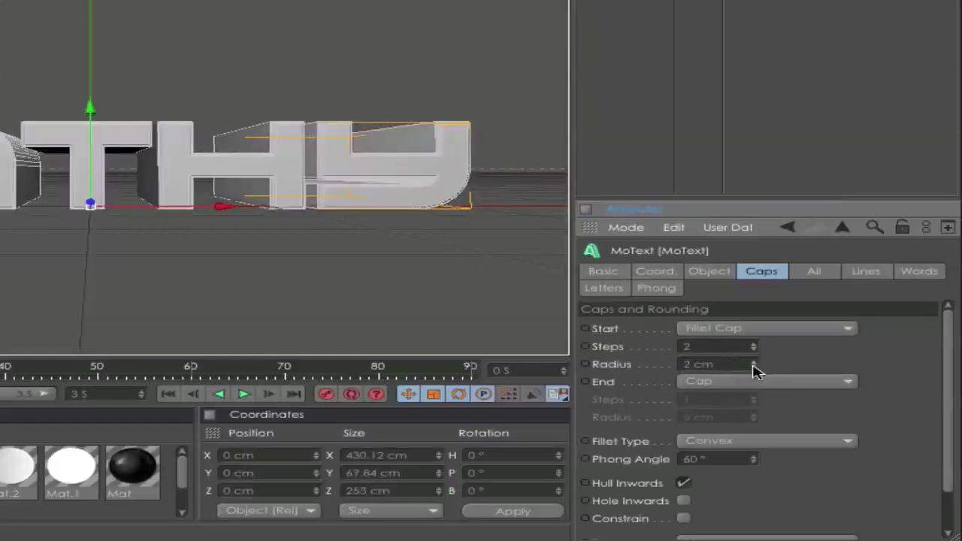
# Set the End cap to Fillet Cap with 2 steps and 2 cm radius
pyautogui.click(708, 383)
pyautogui.click(714, 455)
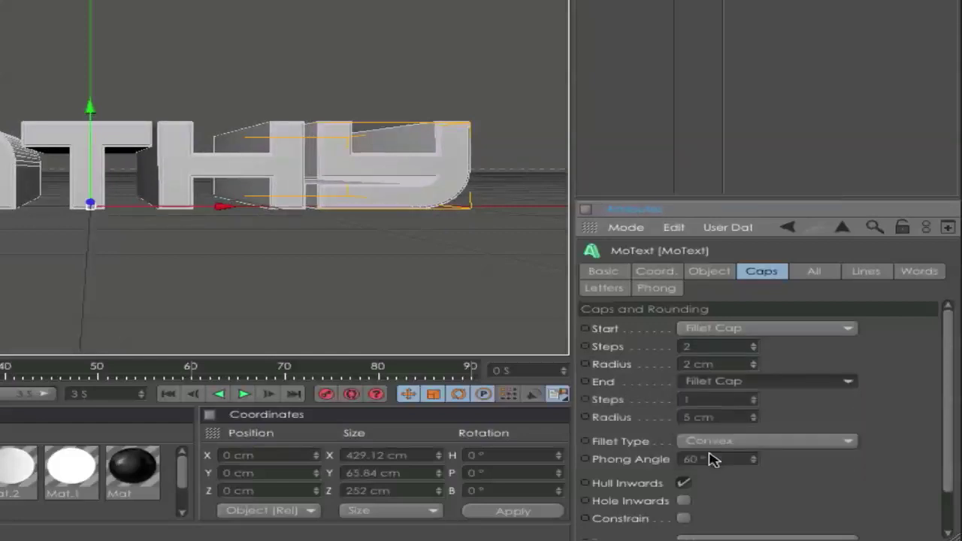
pyautogui.click(752, 398)
pyautogui.doubleClick(753, 420)
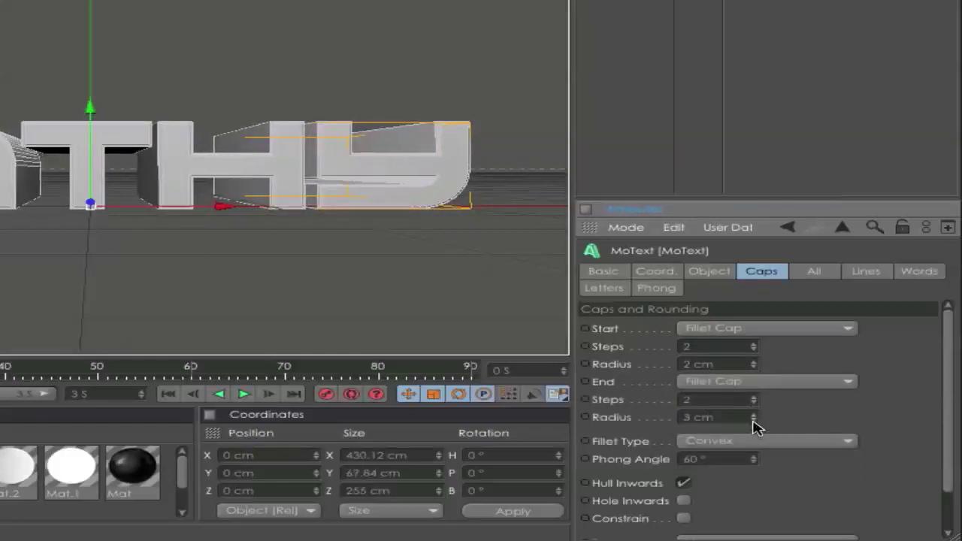
pyautogui.click(753, 421)
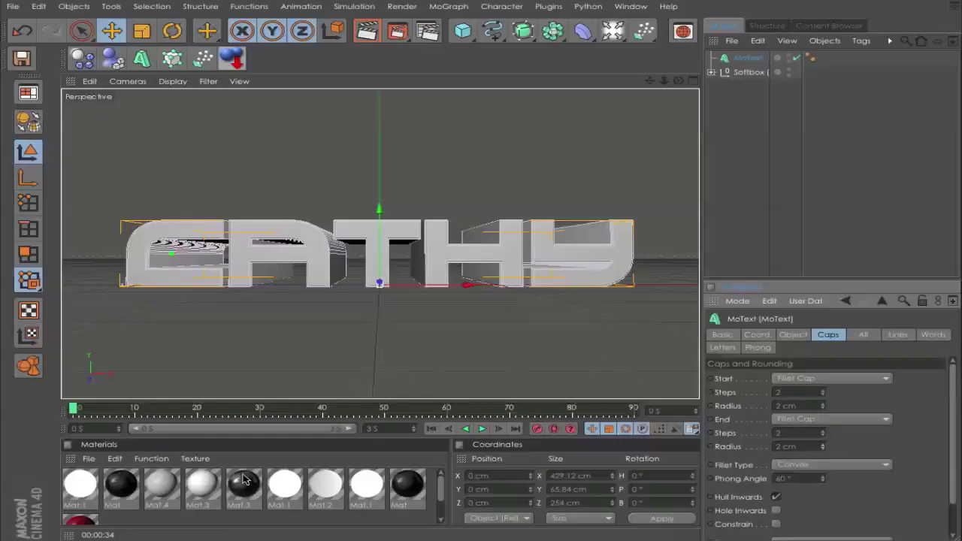
# Assign the red Car Paint - Glossy Blue material to the MoText object and reselect it
pyautogui.click(78, 521)
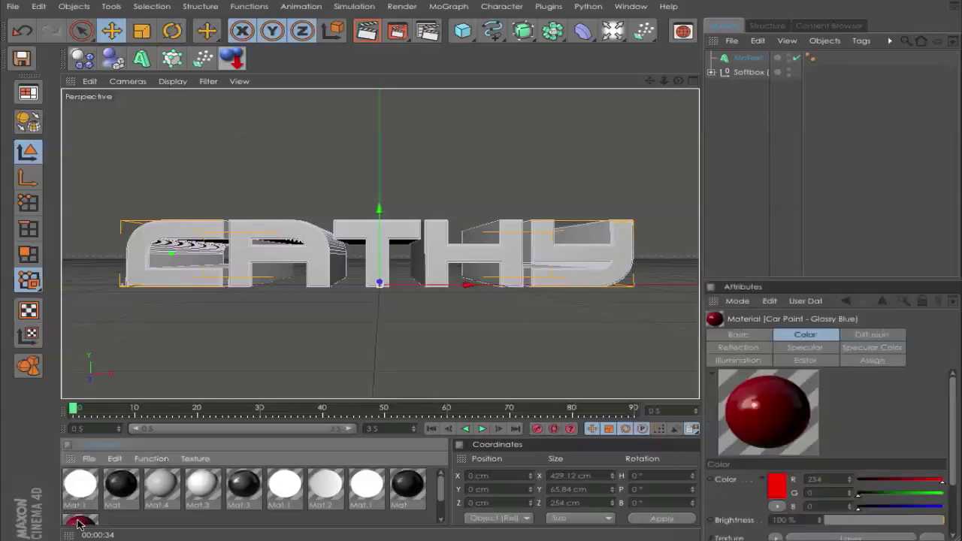
pyautogui.moveTo(78, 521); pyautogui.dragTo(743, 60)
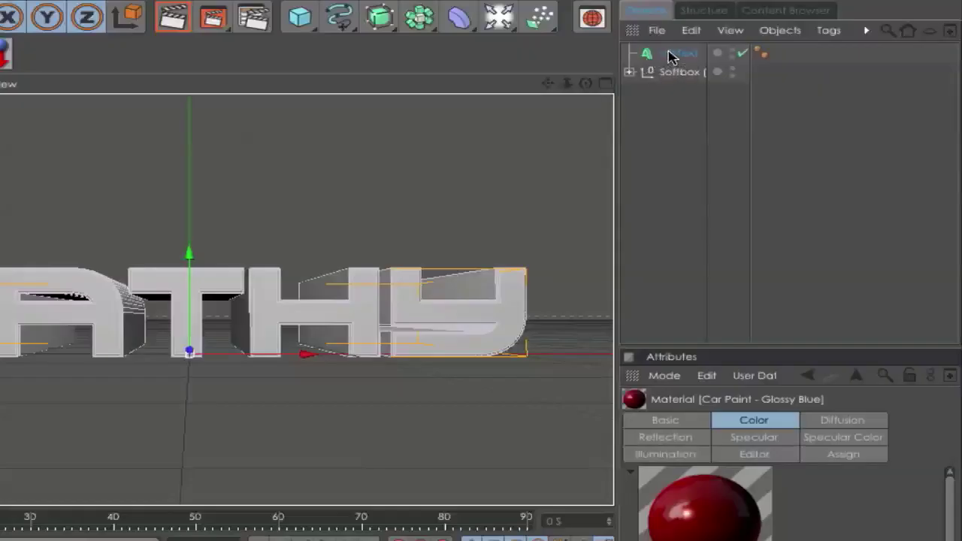
pyautogui.moveTo(671, 57); pyautogui.dragTo(671, 56)
pyautogui.click(668, 178)
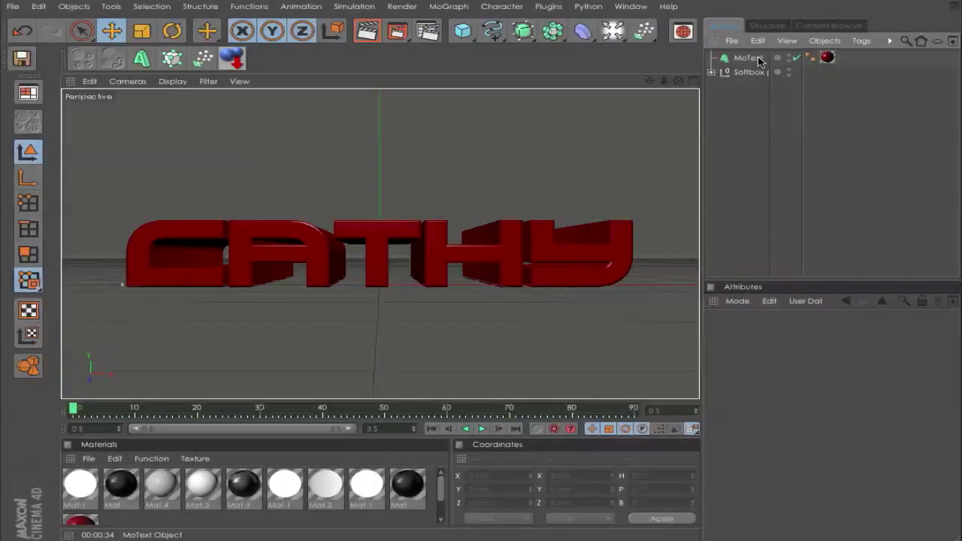
pyautogui.click(748, 58)
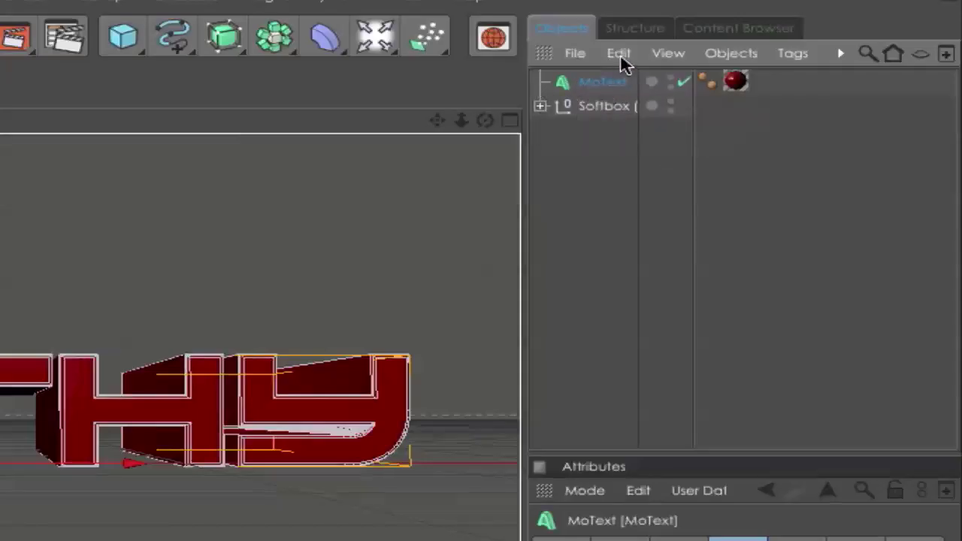
# Copy and paste the Cathy text object to create the duplicate MoText.1
pyautogui.click(621, 61)
pyautogui.click(626, 165)
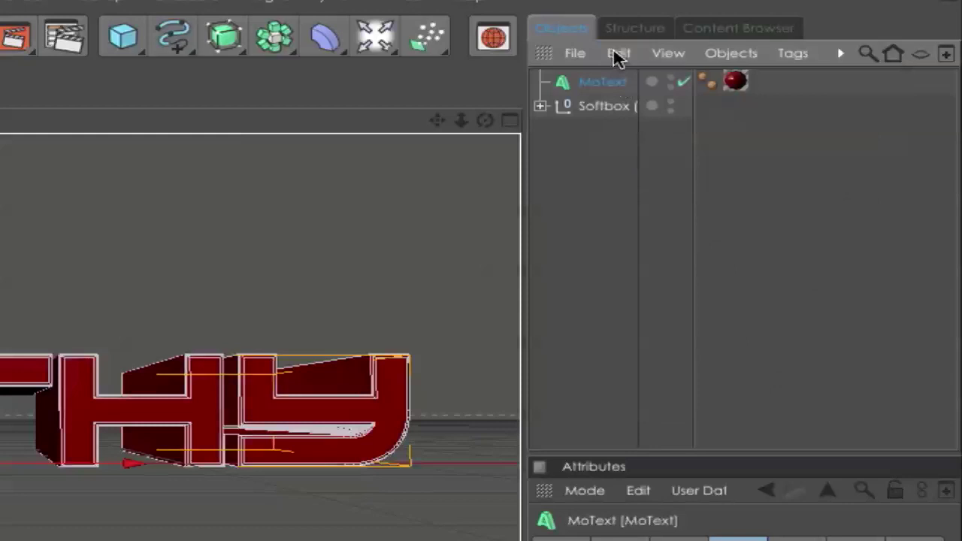
pyautogui.click(618, 59)
pyautogui.click(643, 193)
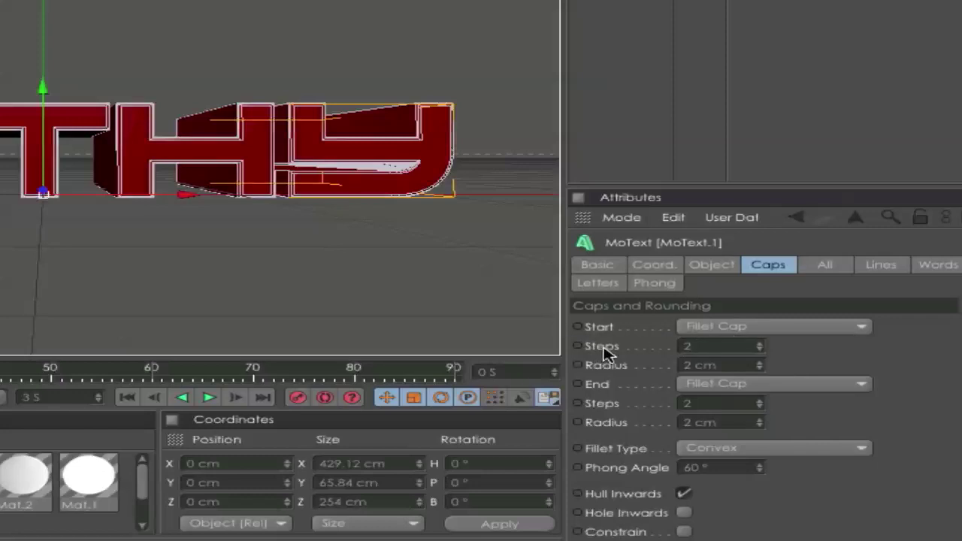
# Set the copy's Start fillet cap to 5 steps with a 4 cm radius
pyautogui.click(759, 343)
pyautogui.click(759, 343)
pyautogui.click(759, 343)
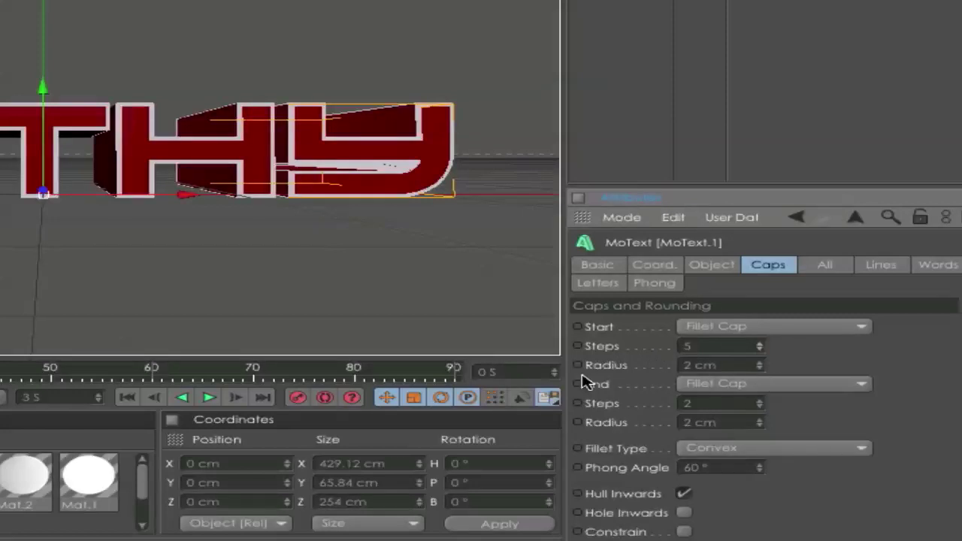
pyautogui.click(760, 362)
pyautogui.click(761, 362)
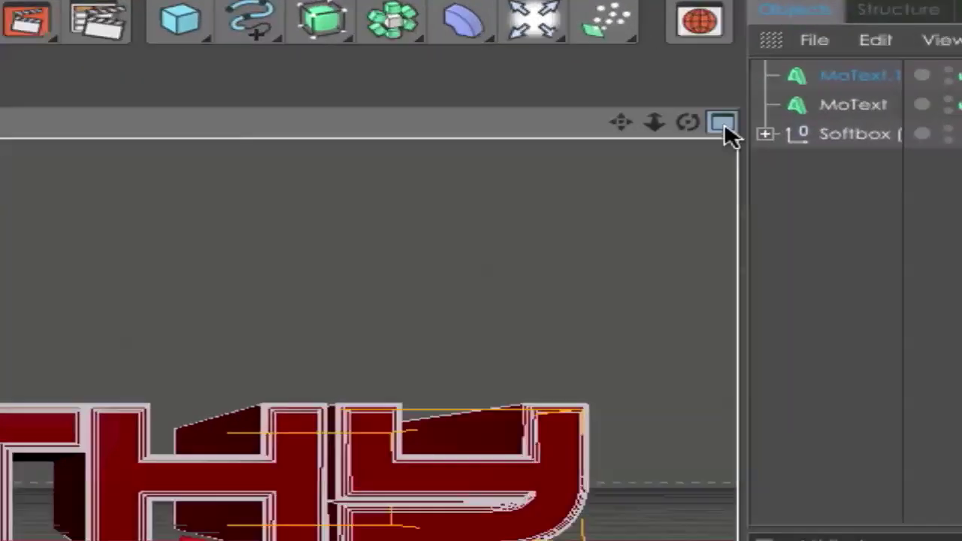
# Switch to the four-view layout and set MoText.1's P.Z coordinate to 18 cm
pyautogui.click(693, 80)
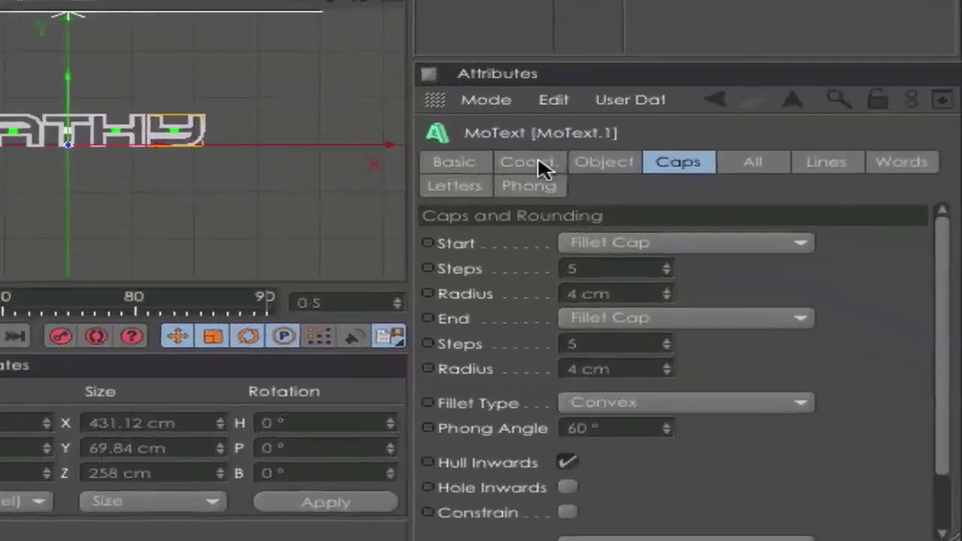
pyautogui.click(538, 166)
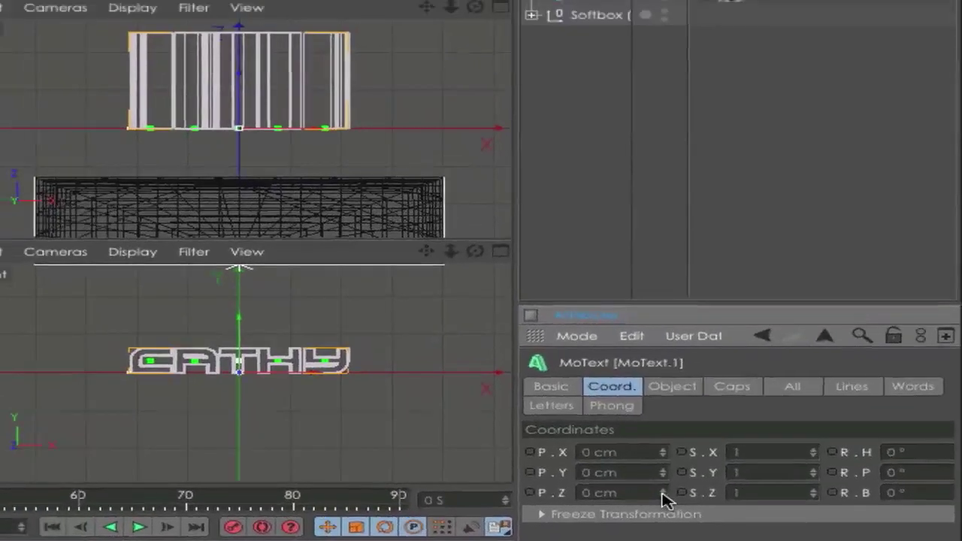
pyautogui.moveTo(662, 492)
pyautogui.mouseDown()
pyautogui.moveTo(662, 511)
pyautogui.moveTo(663, 482)
pyautogui.moveTo(666, 498)
pyautogui.mouseUp()
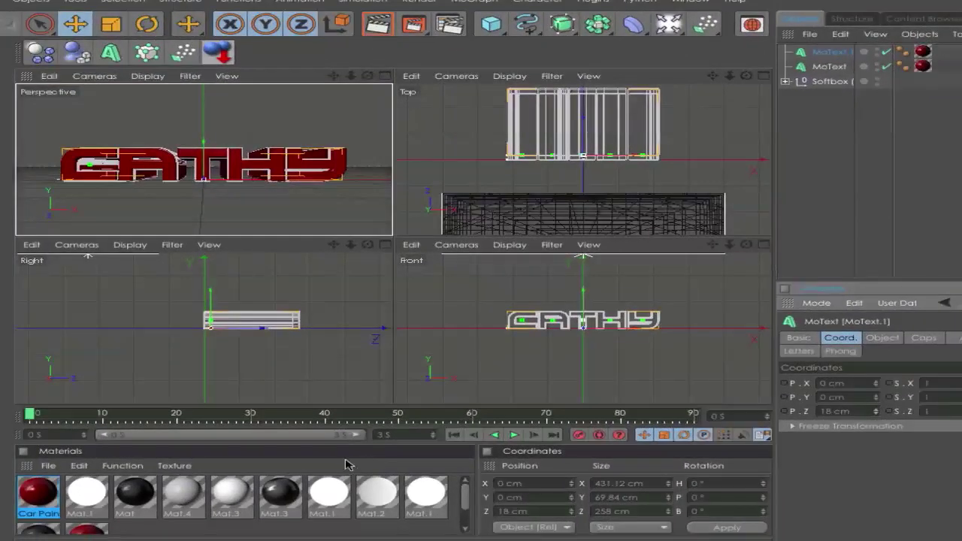
# Apply the black Mat material to MoText.1, delete its red Car Paint tag, and deselect
pyautogui.scroll(-1, 143, 516)
pyautogui.scroll(-1, 143, 516)
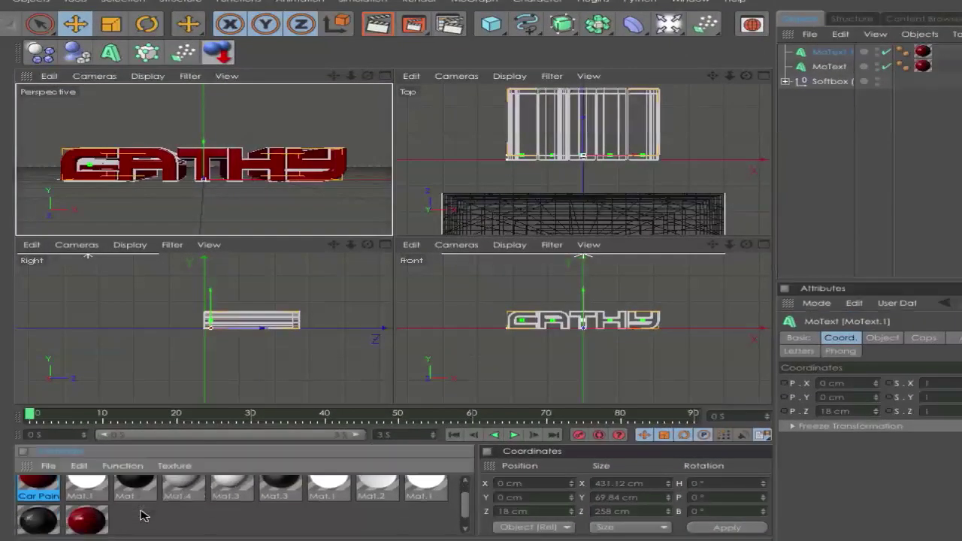
pyautogui.click(41, 522)
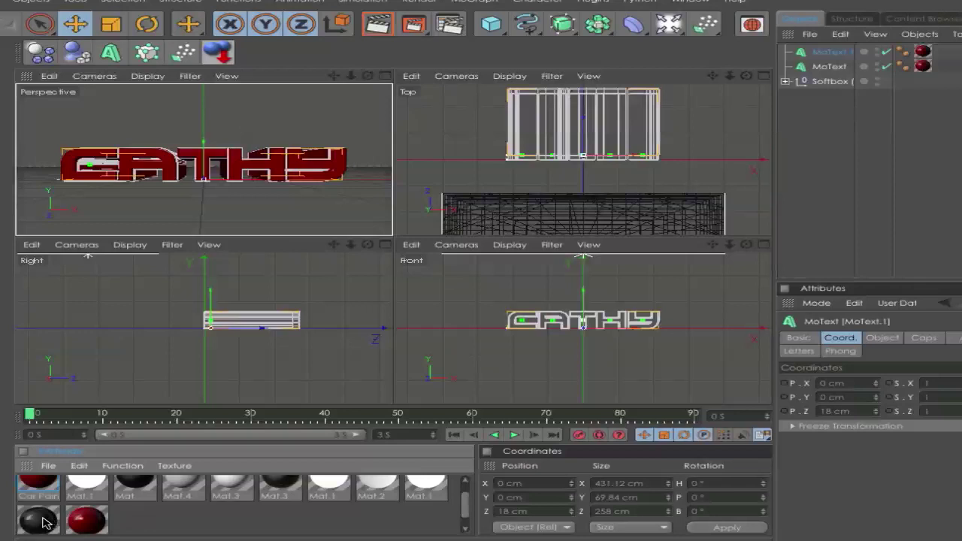
pyautogui.moveTo(41, 521); pyautogui.dragTo(842, 53)
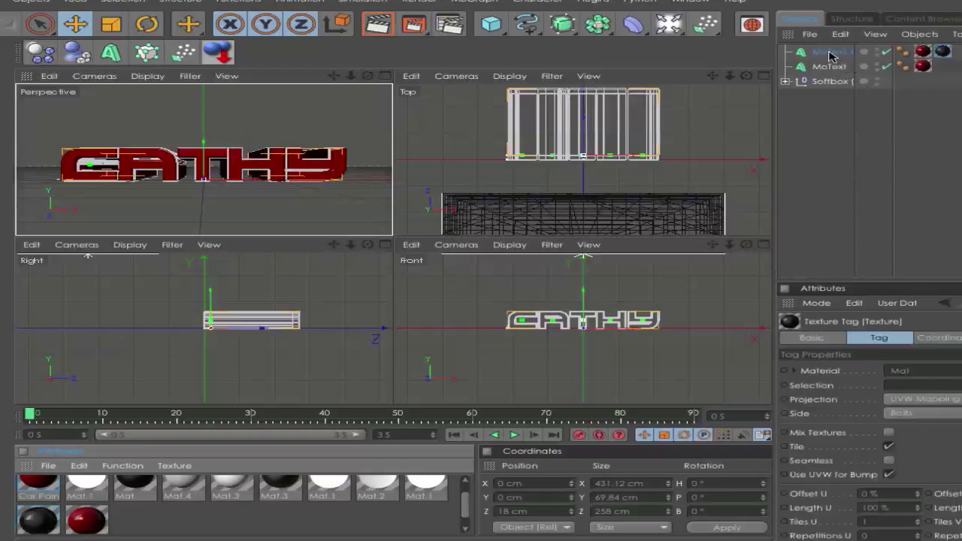
pyautogui.click(923, 52)
pyautogui.press('Delete')
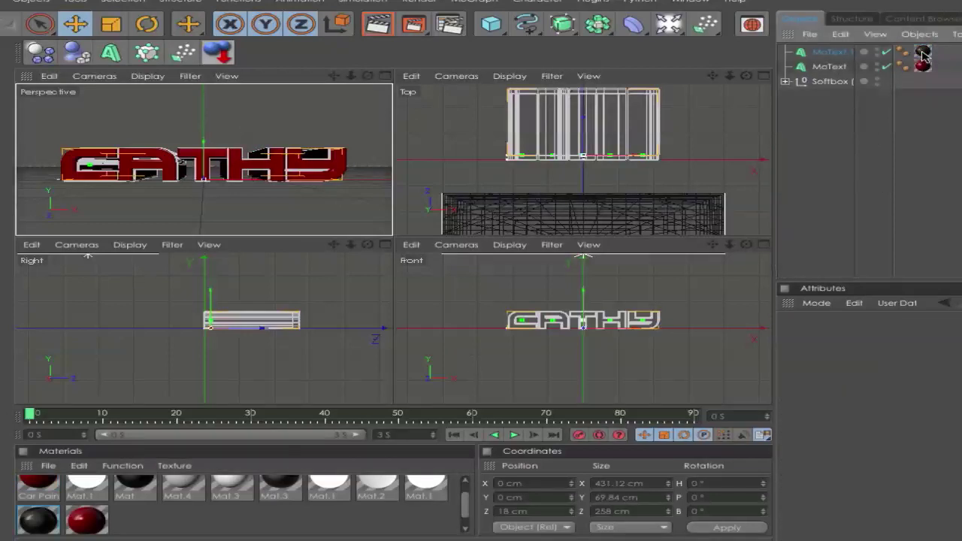
pyautogui.click(899, 170)
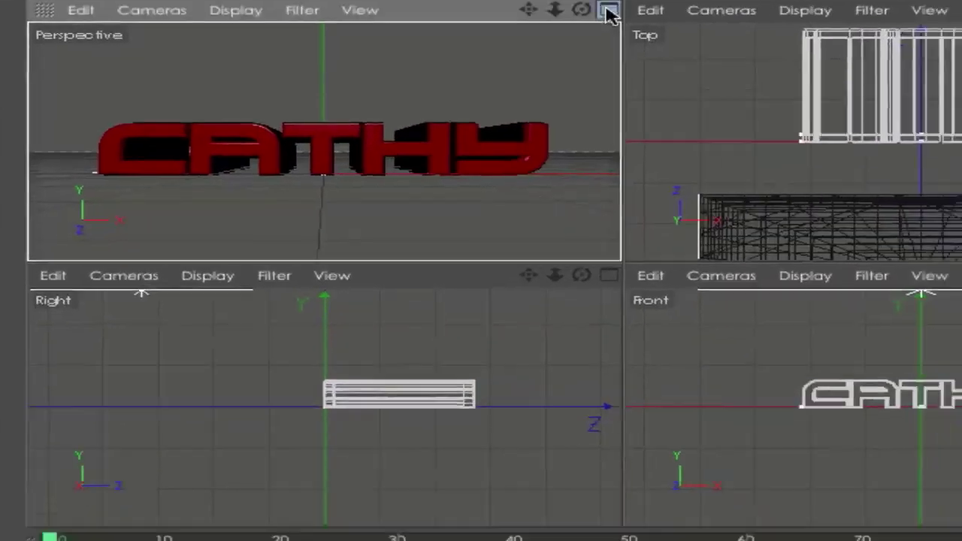
# Maximize the Perspective view and copy-paste MoText.1 to create MoText.2
pyautogui.click(384, 76)
pyautogui.click(741, 22)
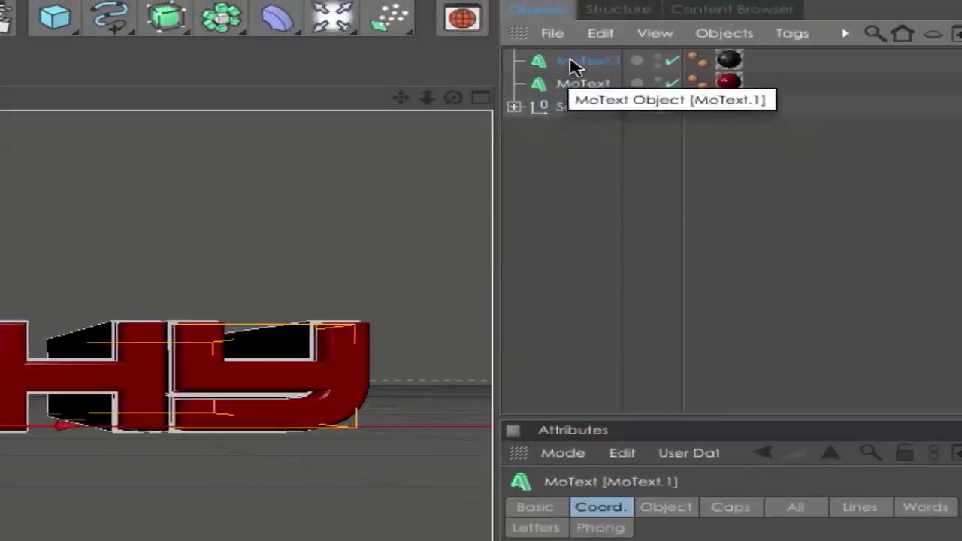
pyautogui.click(606, 37)
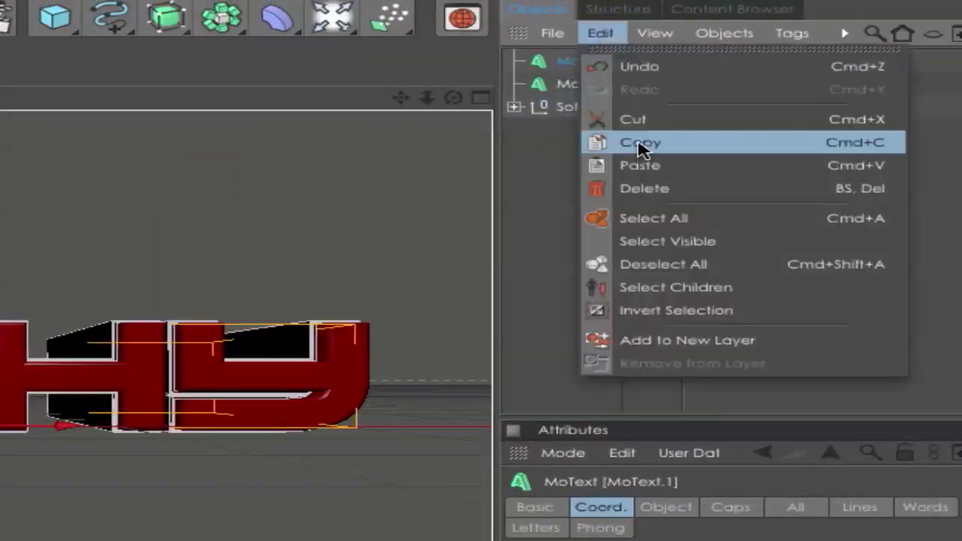
pyautogui.click(640, 146)
pyautogui.hotkey('ctrl', 'v')
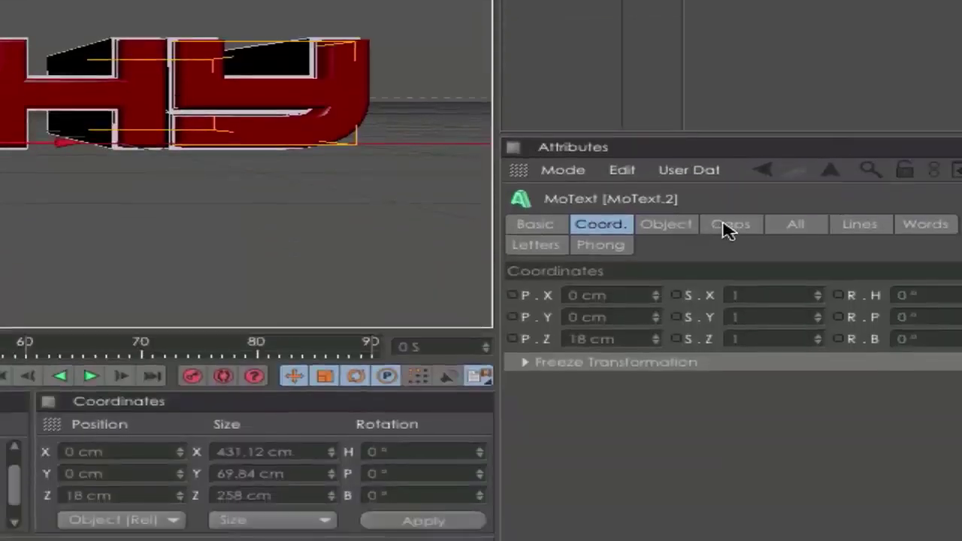
# Set MoText.2's fillet caps to 1 step with a 6 cm radius
pyautogui.click(731, 506)
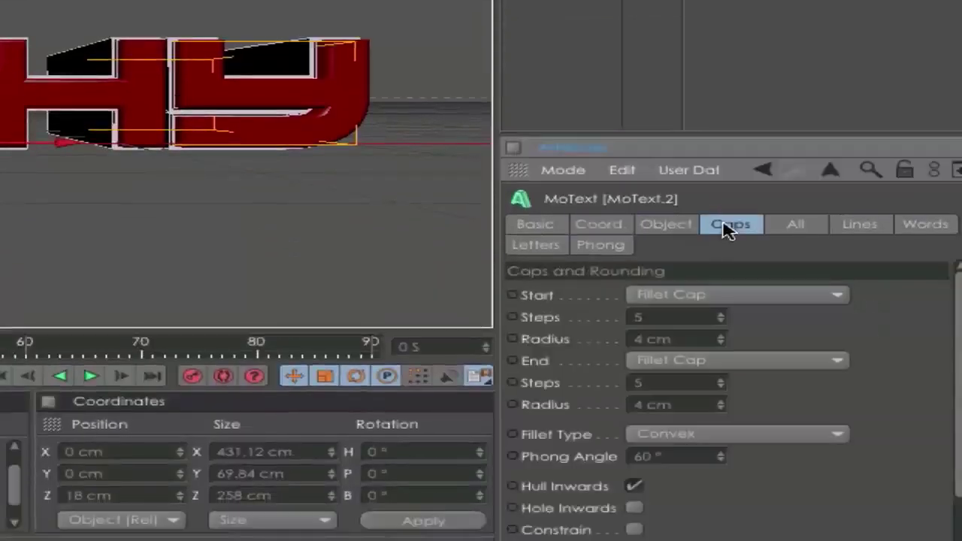
pyautogui.click(720, 322)
pyautogui.click(720, 321)
pyautogui.click(720, 322)
pyautogui.click(720, 322)
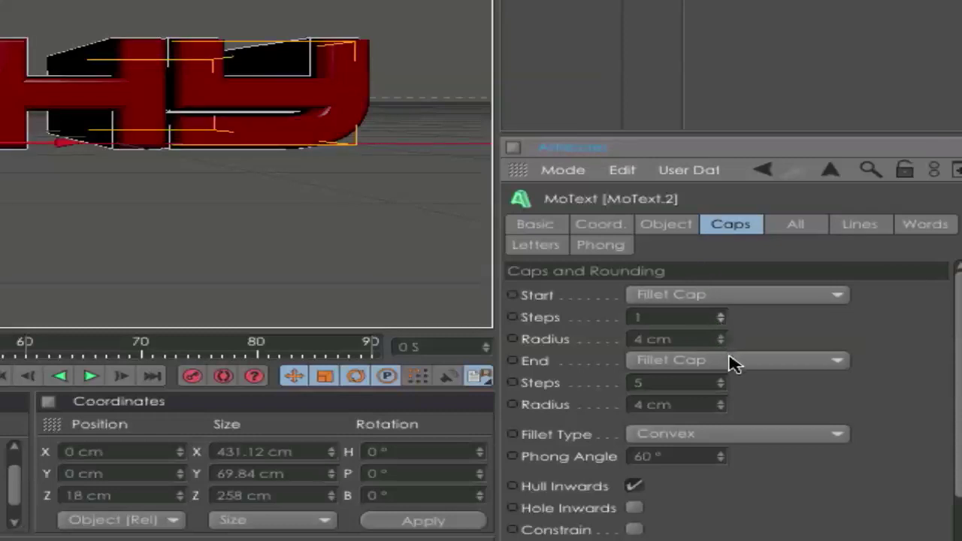
pyautogui.click(720, 337)
pyautogui.click(720, 337)
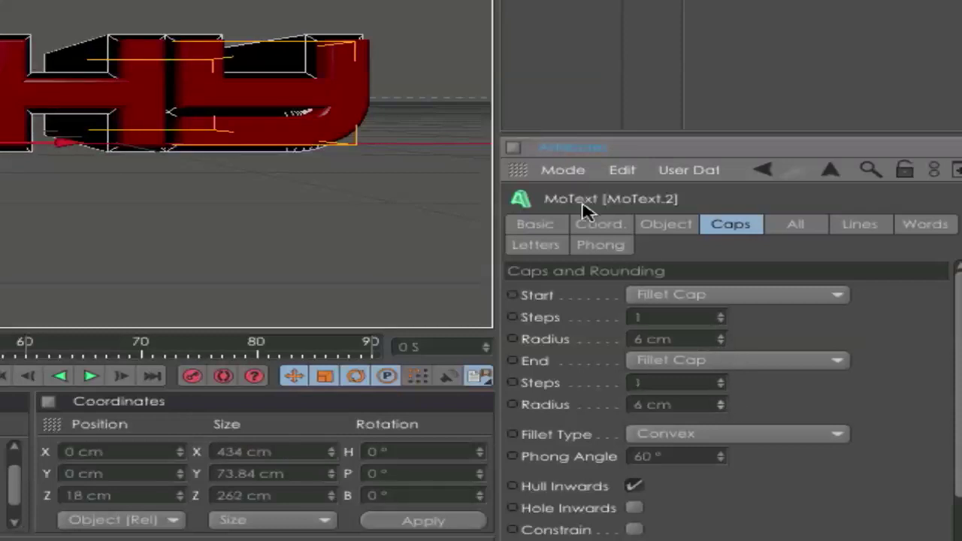
pyautogui.click(666, 226)
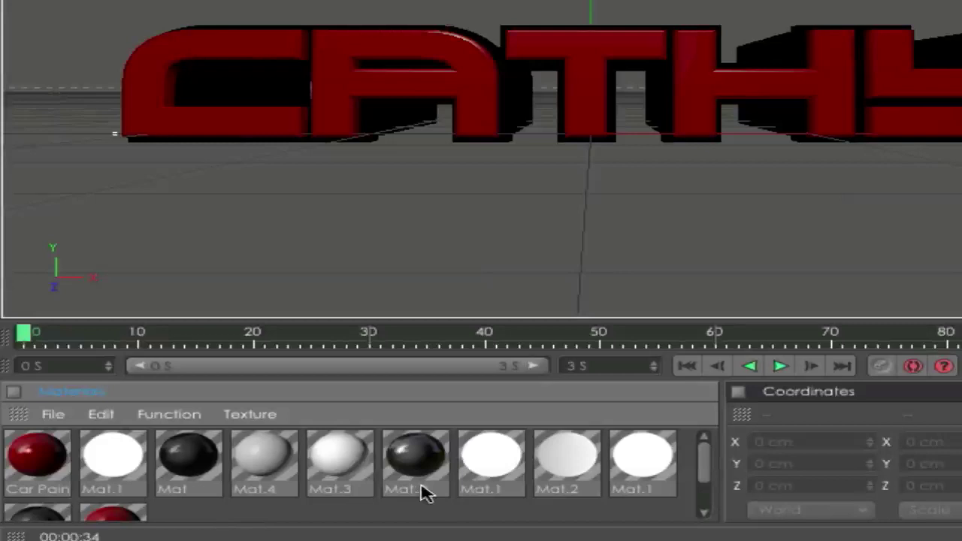
# Select the Mat material in the Material Manager for editing
pyautogui.click(180, 468)
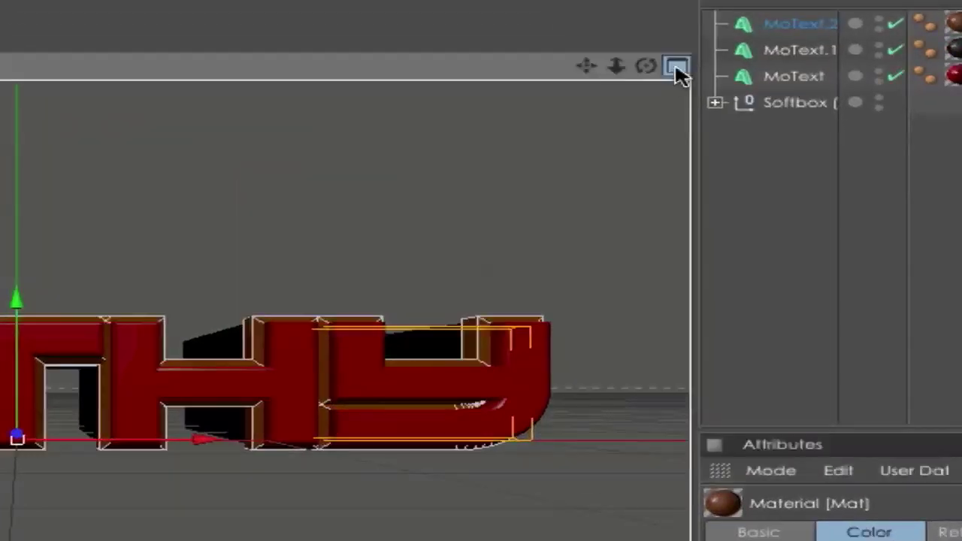
# Restore the four-view layout and push MoText.2 back to a Z position of 39 cm
pyautogui.click(677, 66)
pyautogui.scroll(5, 531, 209)
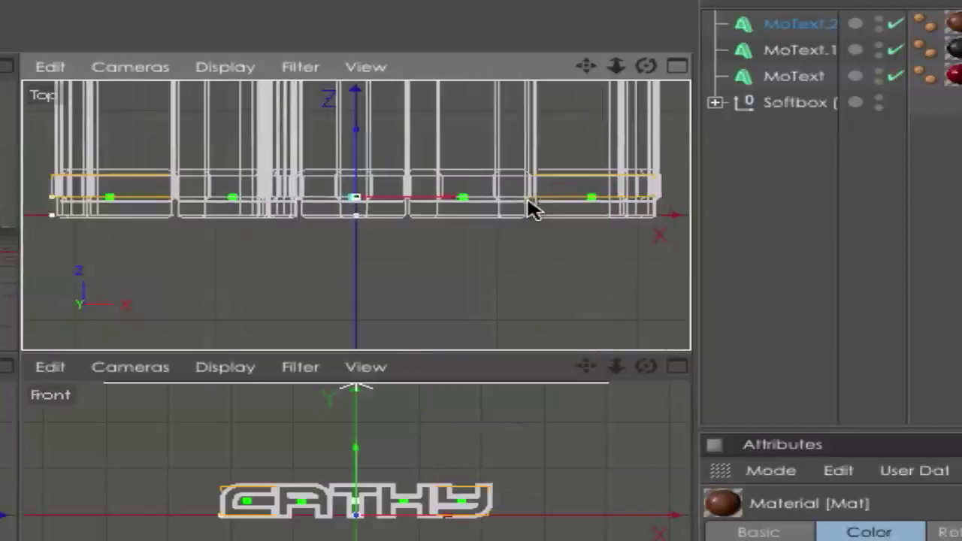
pyautogui.scroll(-1, 359, 207)
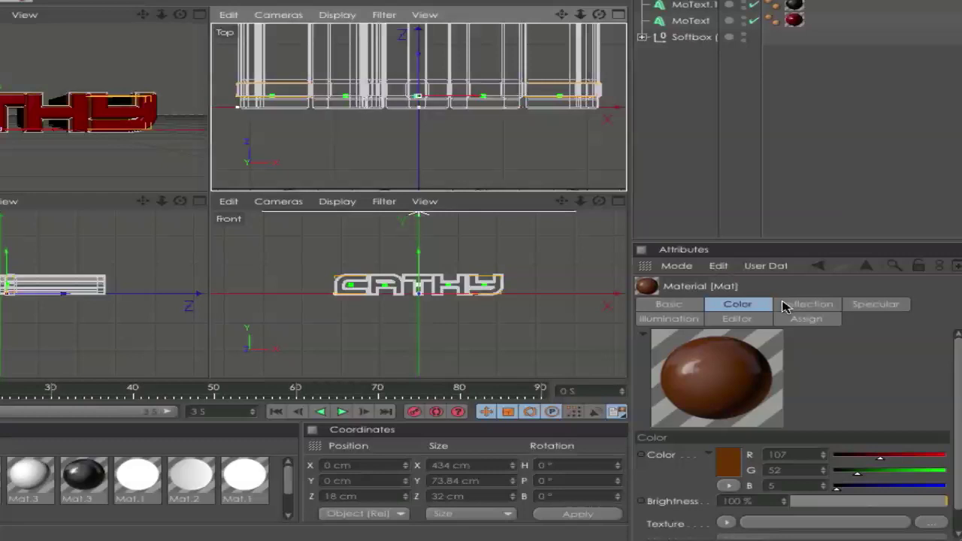
pyautogui.click(706, 4)
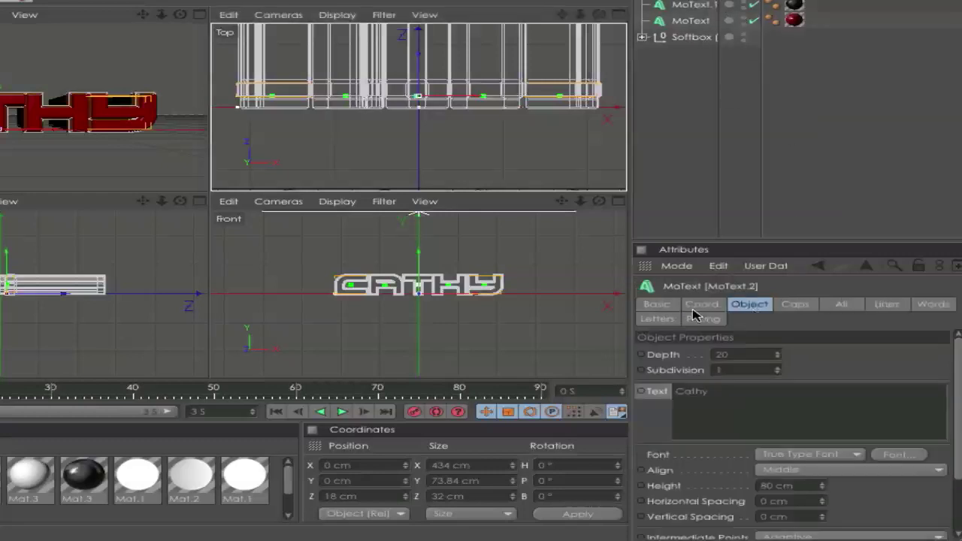
pyautogui.click(702, 305)
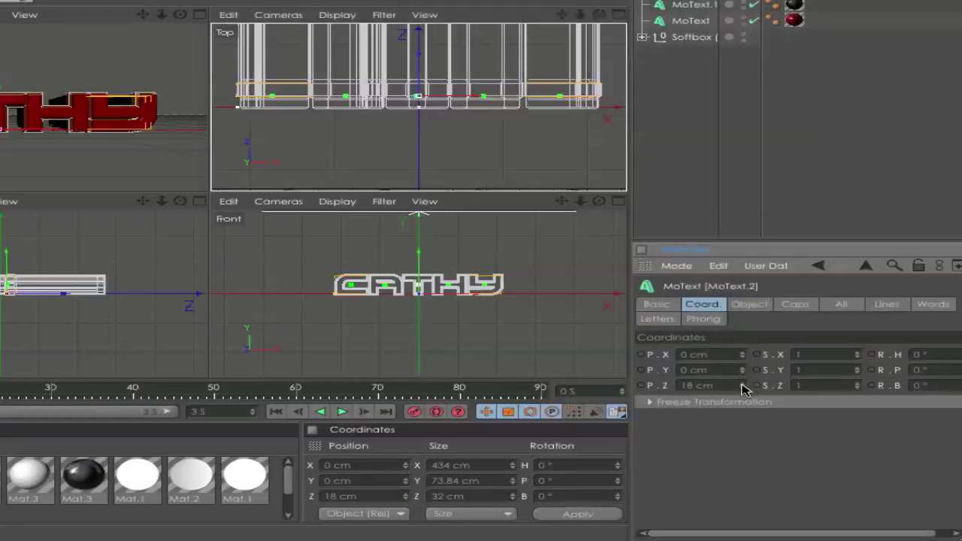
pyautogui.moveTo(741, 388)
pyautogui.mouseDown()
pyautogui.moveTo(742, 368)
pyautogui.moveTo(742, 376)
pyautogui.mouseUp()
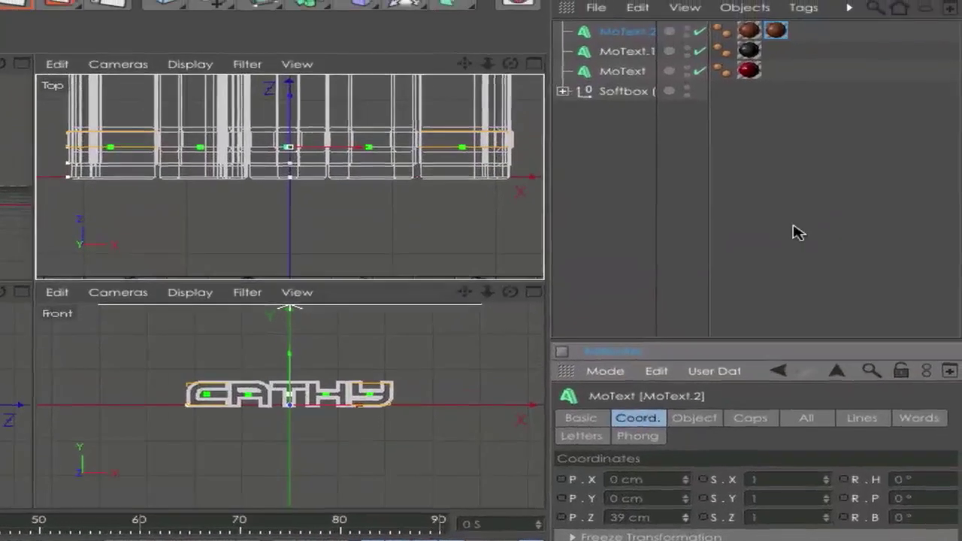
# Copy-paste MoText.2 as MoText.3 and move it back to a Z position of 87 cm
pyautogui.click(641, 15)
pyautogui.click(671, 105)
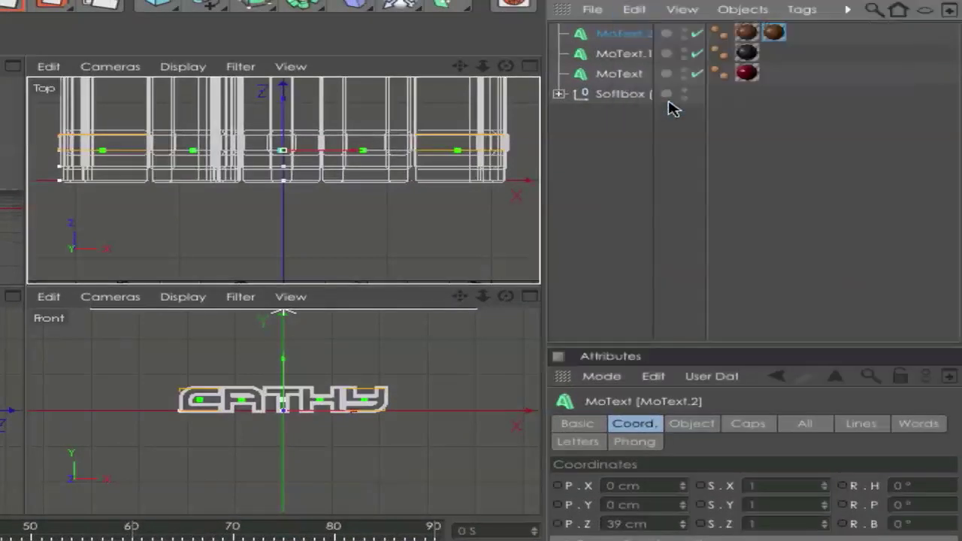
pyautogui.click(639, 13)
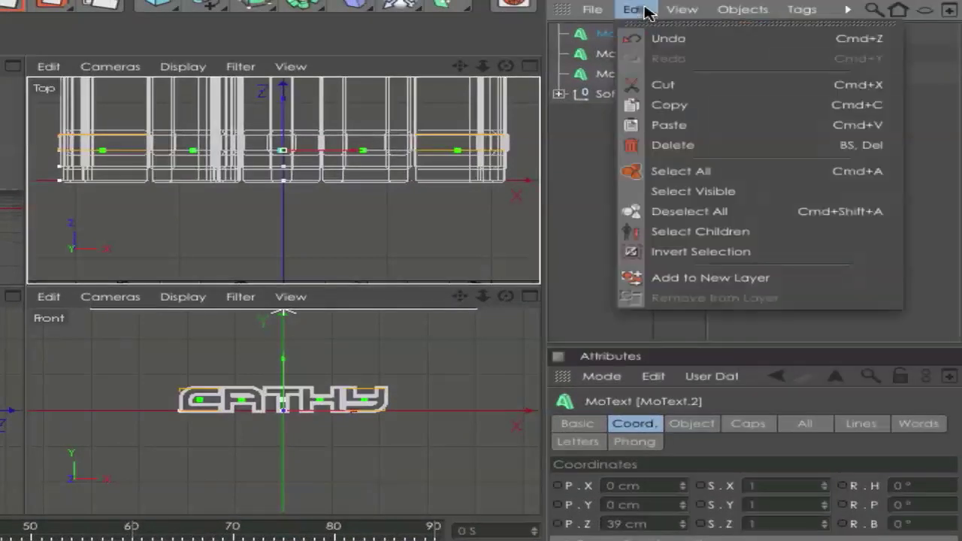
pyautogui.click(666, 125)
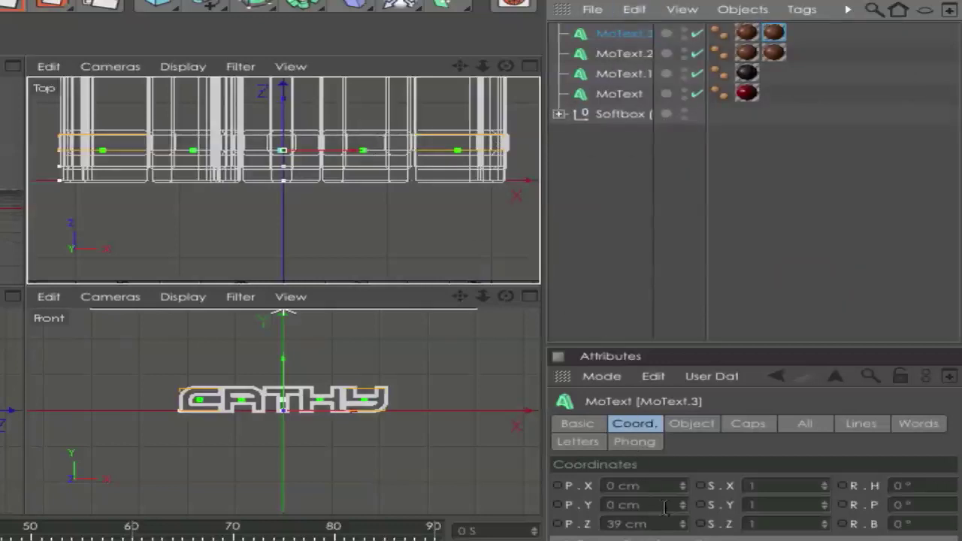
pyautogui.click(684, 527)
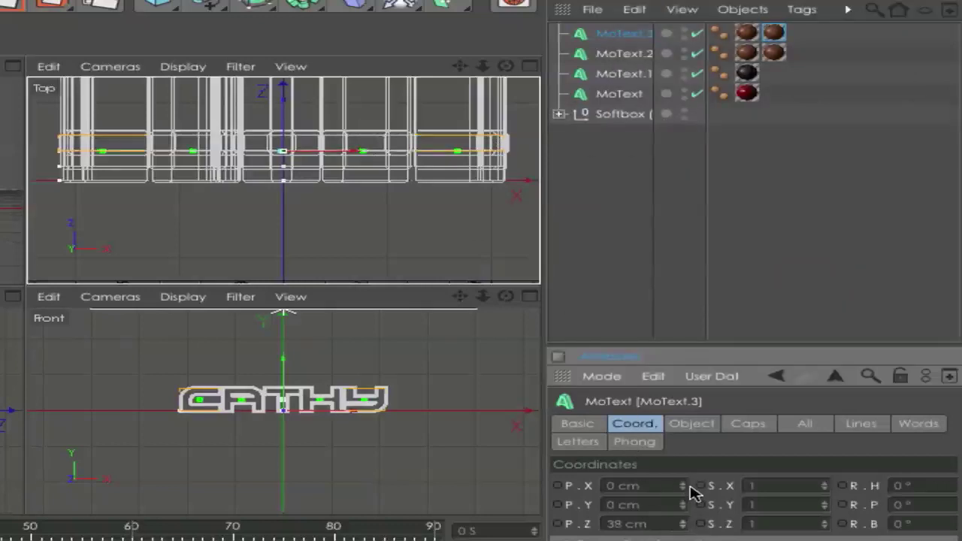
pyautogui.moveTo(689, 529); pyautogui.dragTo(685, 513)
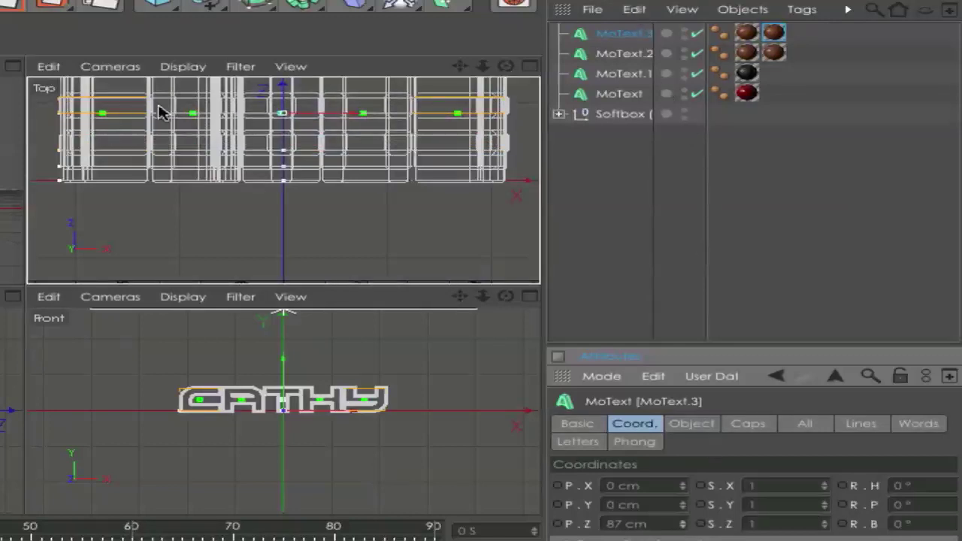
pyautogui.scroll(-5, 442, 185)
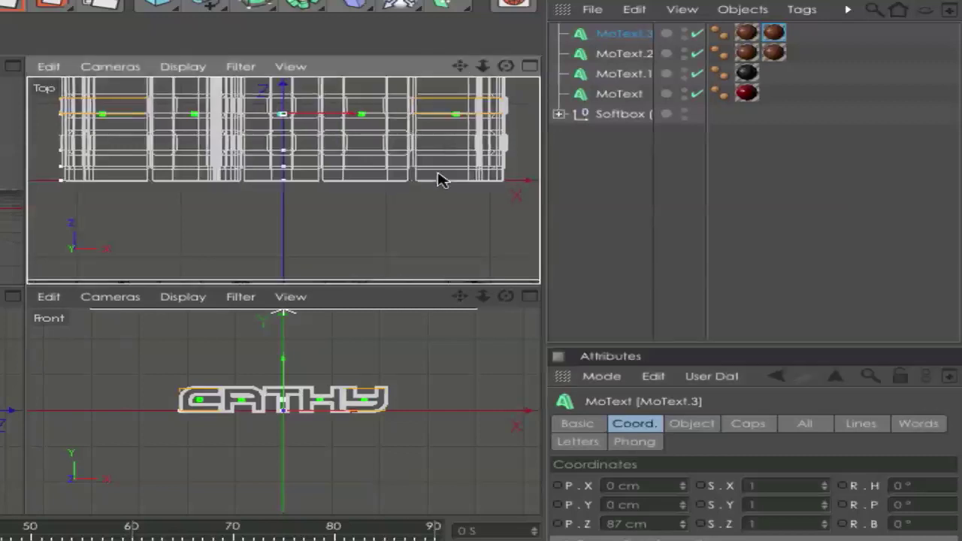
pyautogui.scroll(2, 424, 162)
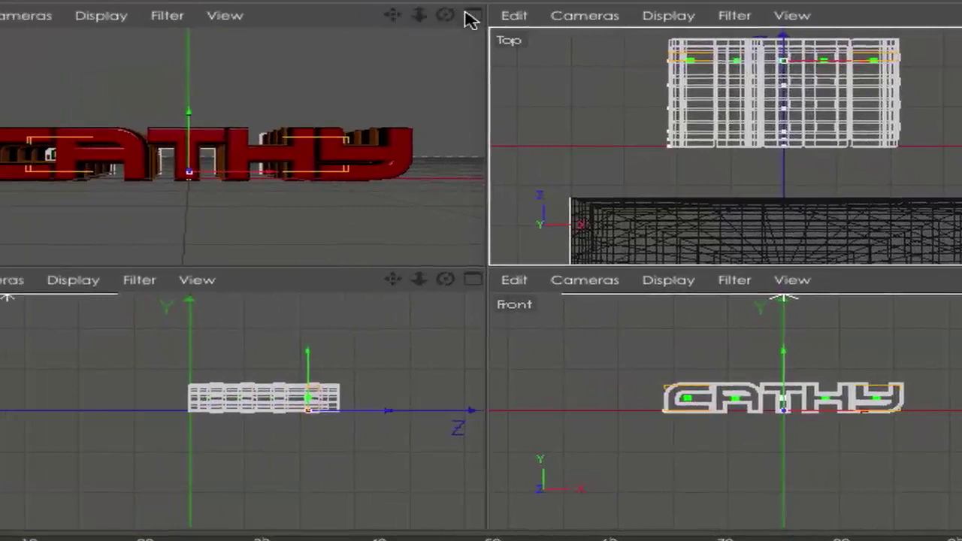
# Maximize the Perspective view and deselect everything to see the six stacked CATHY text layers
pyautogui.click(472, 15)
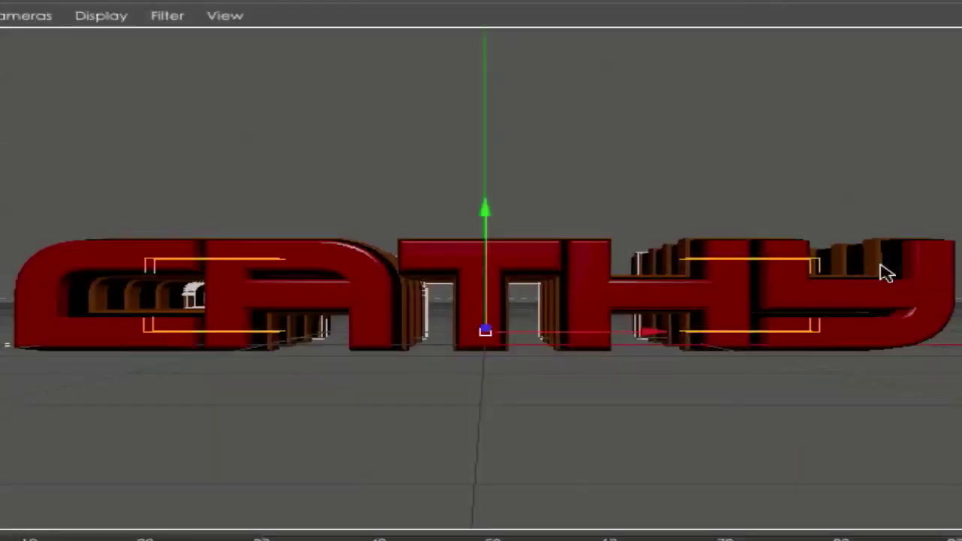
pyautogui.hotkey('ctrl', 'shift', 'a')
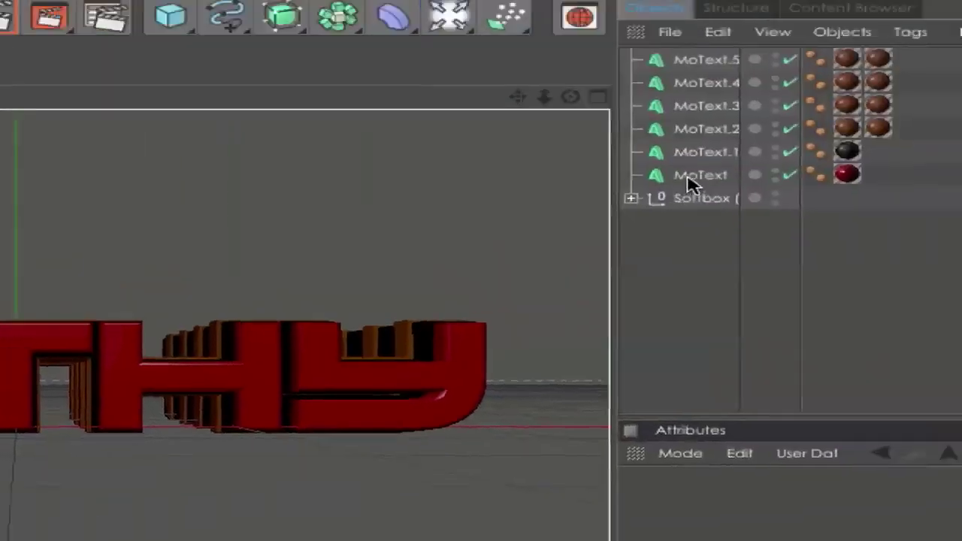
# Set the original MoText's Horizontal Spacing to 15 cm to spread the CATHY letters
pyautogui.click(612, 189)
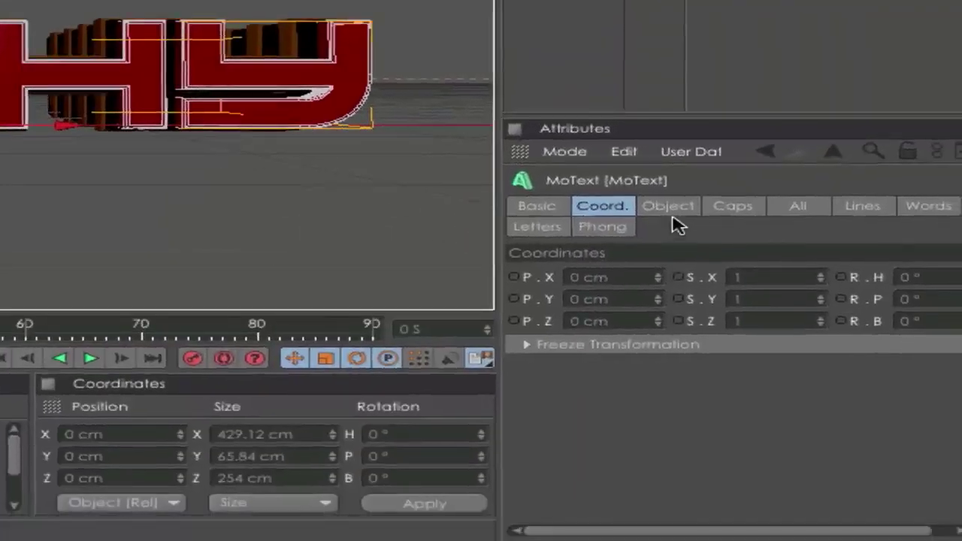
pyautogui.click(670, 211)
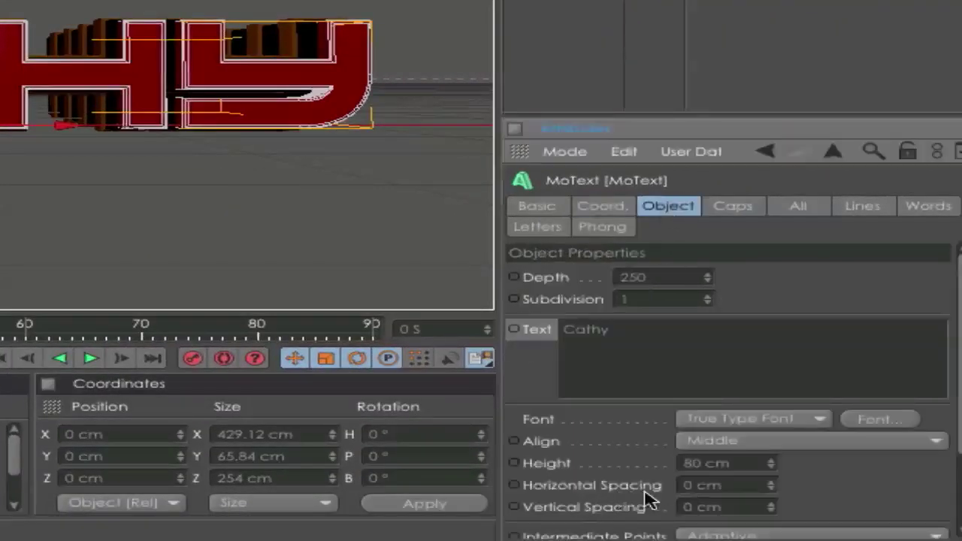
pyautogui.click(772, 483)
pyautogui.moveTo(775, 489); pyautogui.dragTo(774, 485)
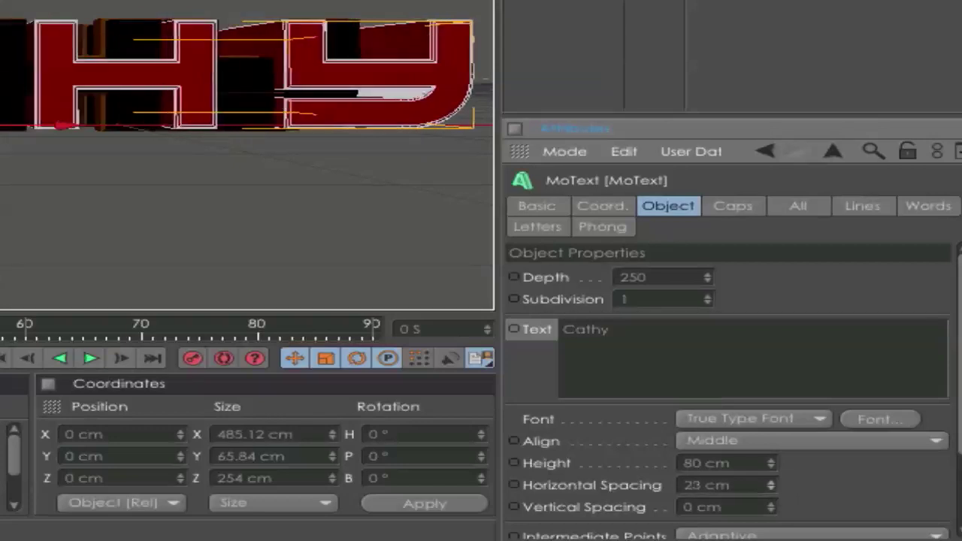
pyautogui.doubleClick(697, 485)
pyautogui.press('BackSpace')
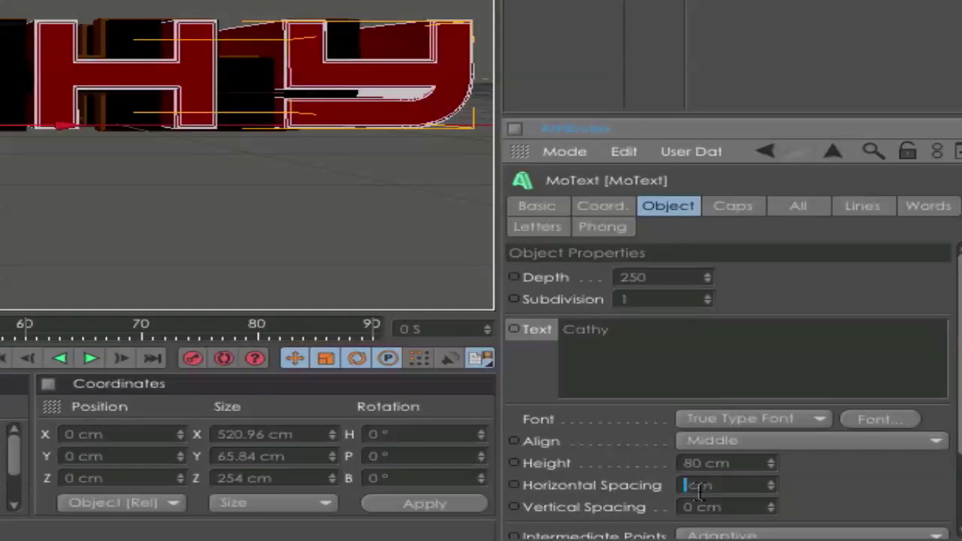
pyautogui.write('15')
pyautogui.click(799, 353)
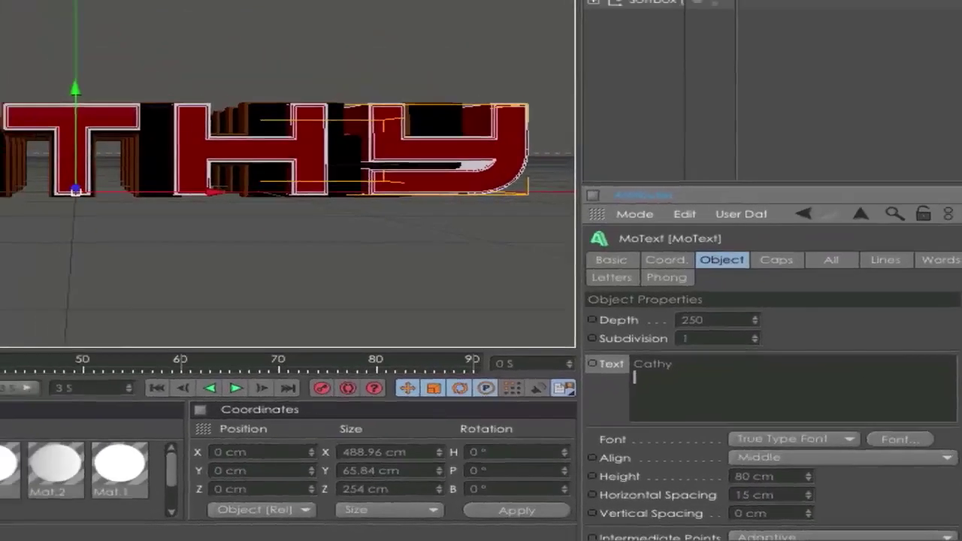
pyautogui.click(729, 80)
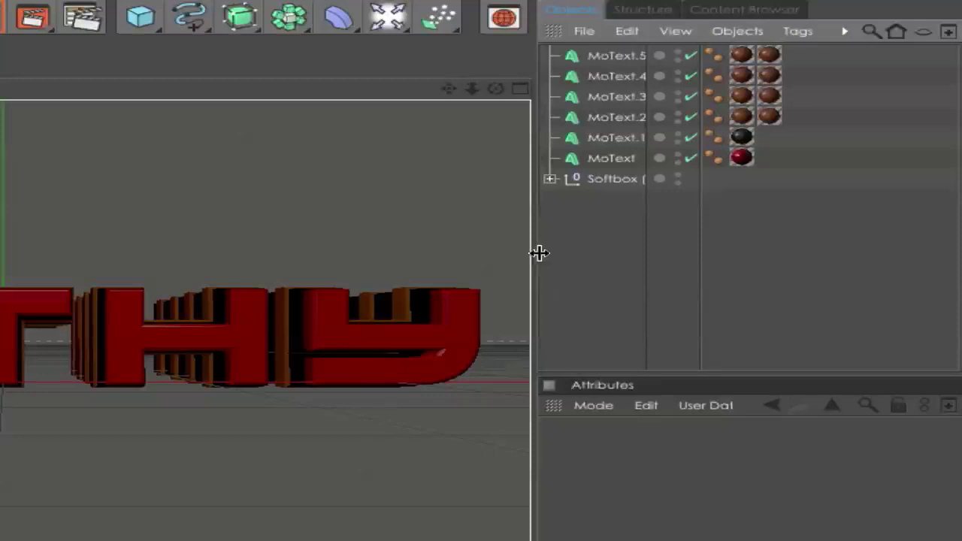
# Add a Wrap deformer and nest it under the main MoText object
pyautogui.click(734, 114)
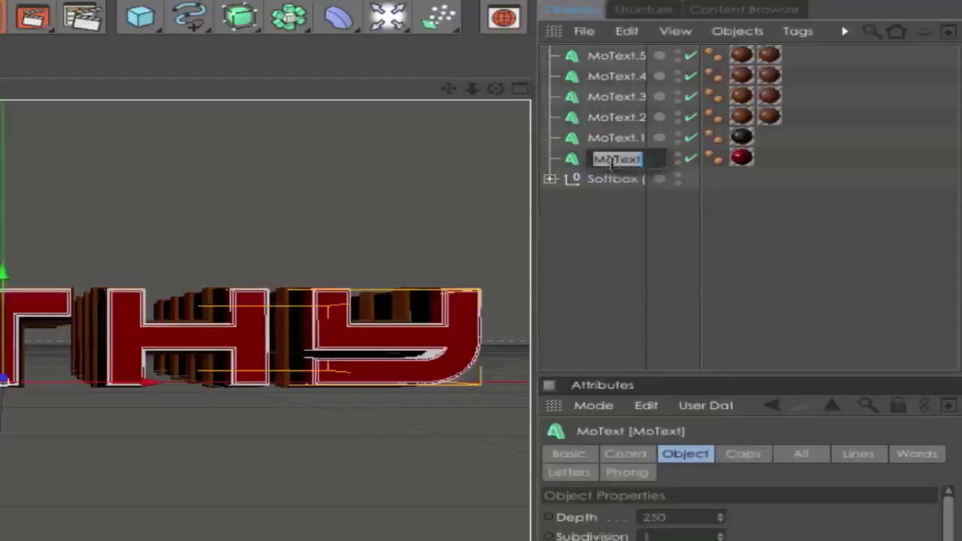
pyautogui.click(628, 218)
pyautogui.click(615, 158)
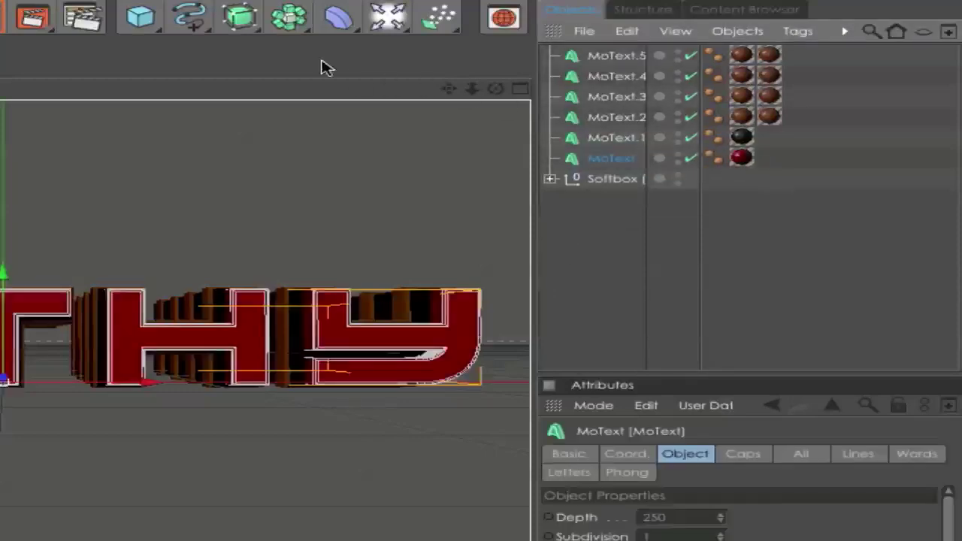
pyautogui.click(337, 20)
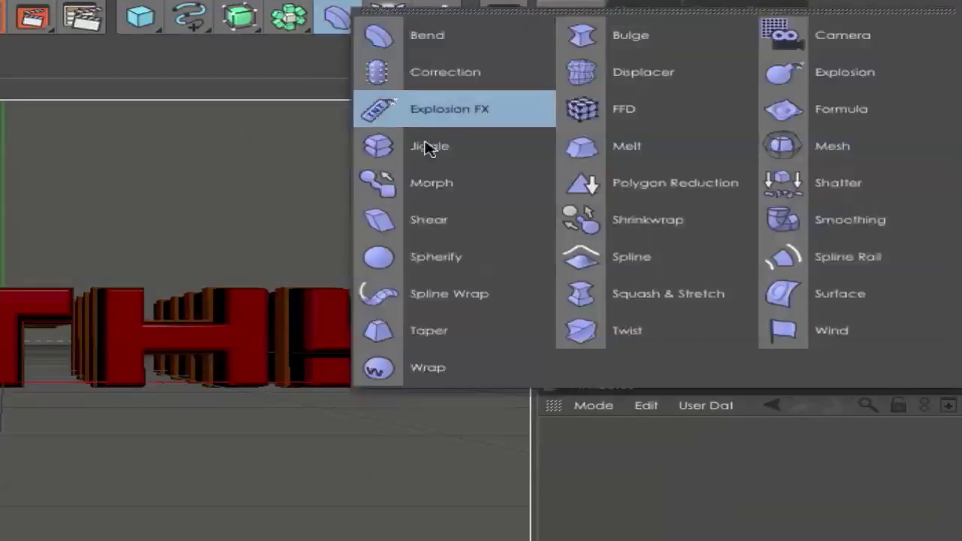
pyautogui.click(442, 368)
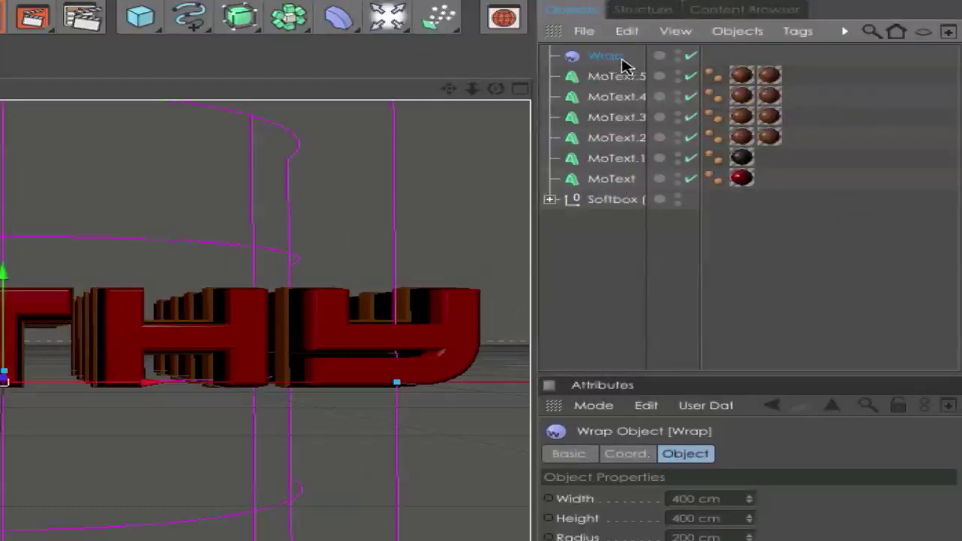
pyautogui.moveTo(615, 60); pyautogui.dragTo(625, 157)
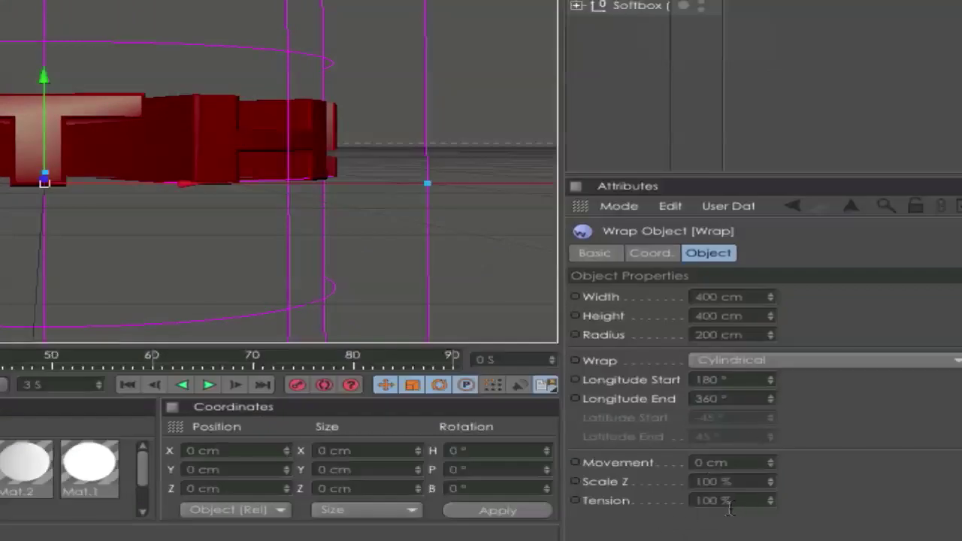
# Enter a Wrap Tension of 30% so the CATHY letters curve
pyautogui.click(711, 500)
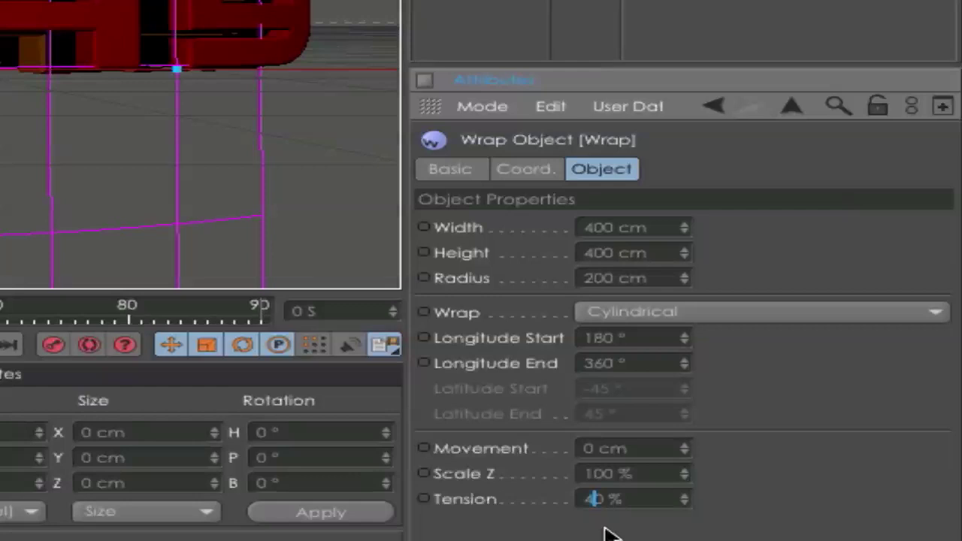
pyautogui.write('3')
pyautogui.press('Return')
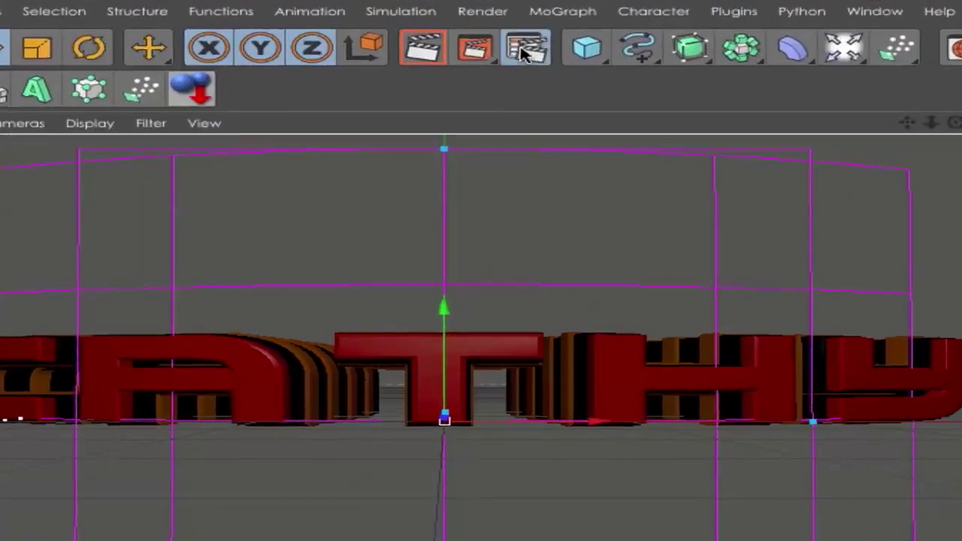
# Open Render Settings, review the output size presets without changing them, and show the Save page
pyautogui.click(524, 53)
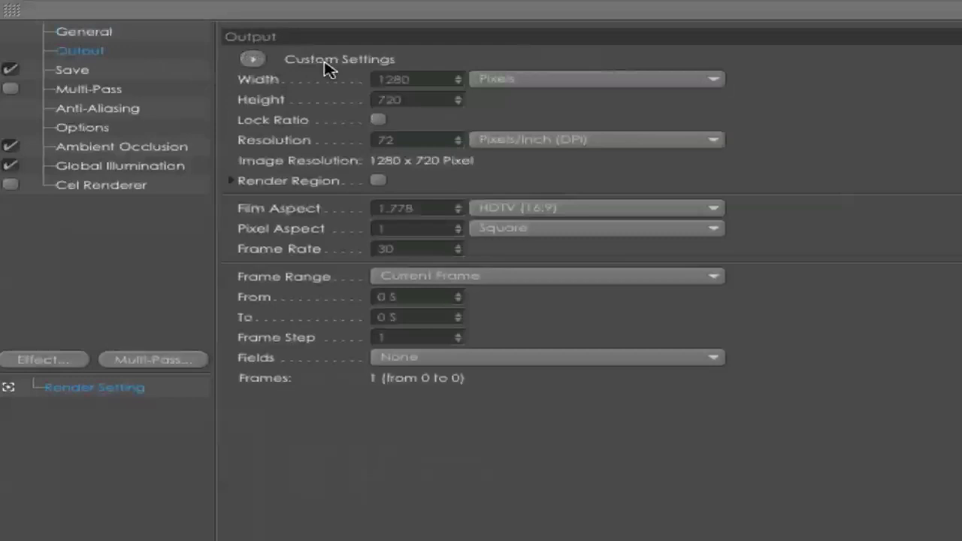
pyautogui.click(254, 60)
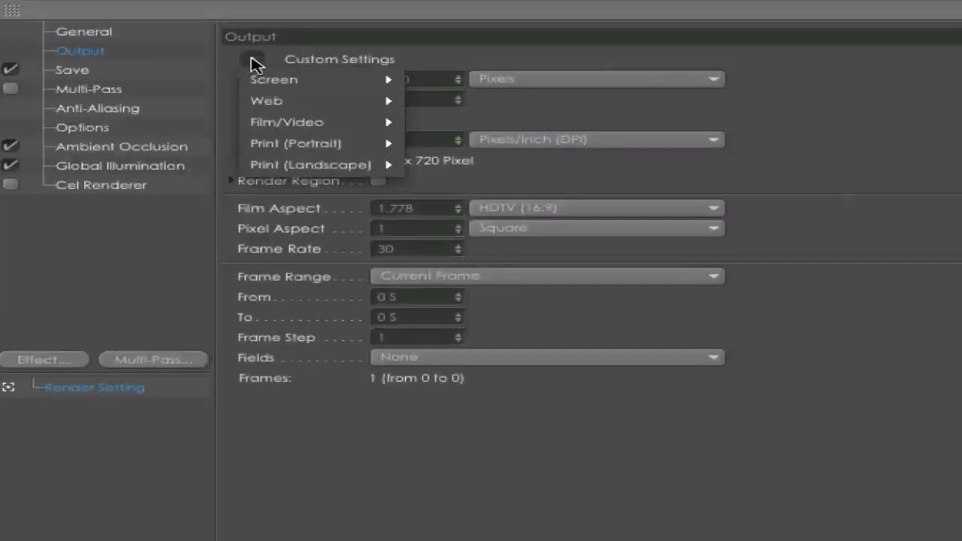
pyautogui.click(254, 63)
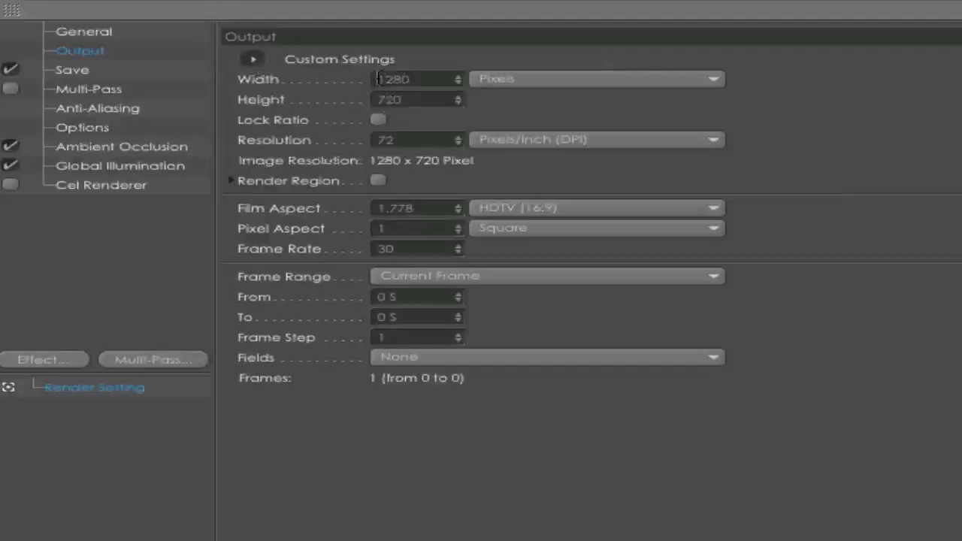
pyautogui.click(76, 70)
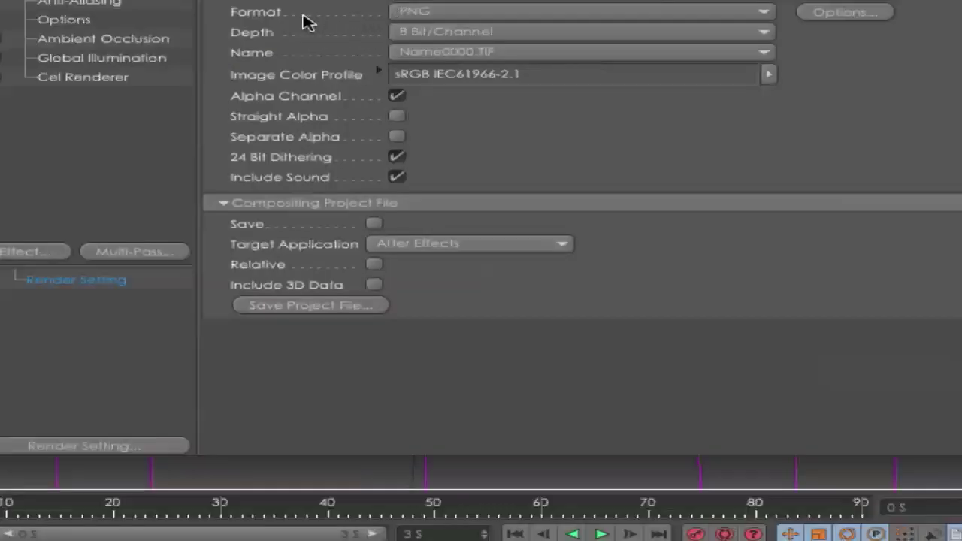
pyautogui.click(434, 12)
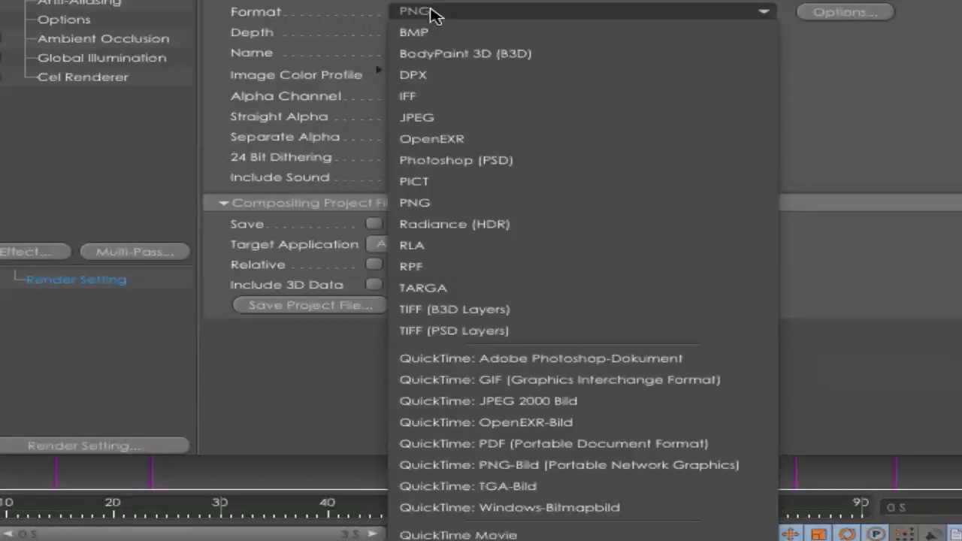
pyautogui.click(434, 13)
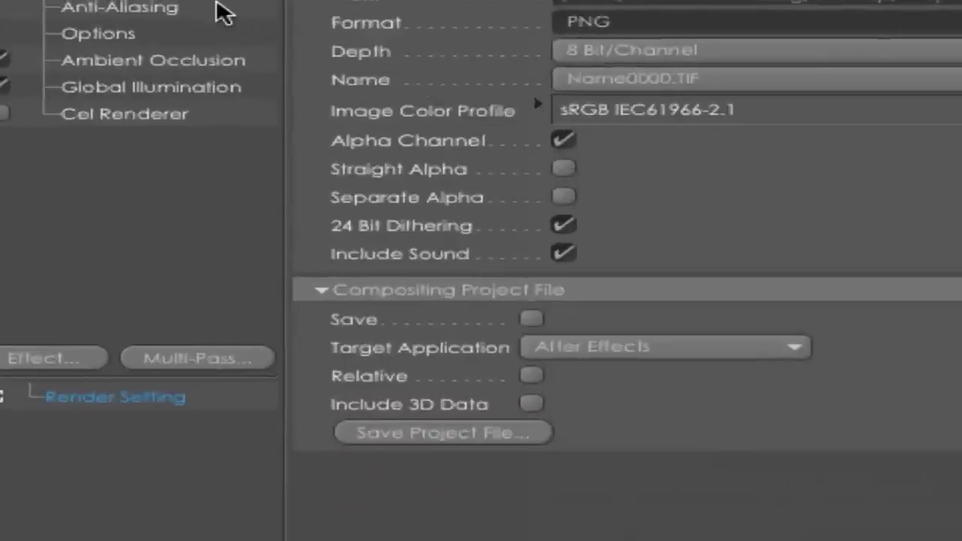
# Review the Best anti-aliasing settings and check the Effect list without adding any effect
pyautogui.click(113, 21)
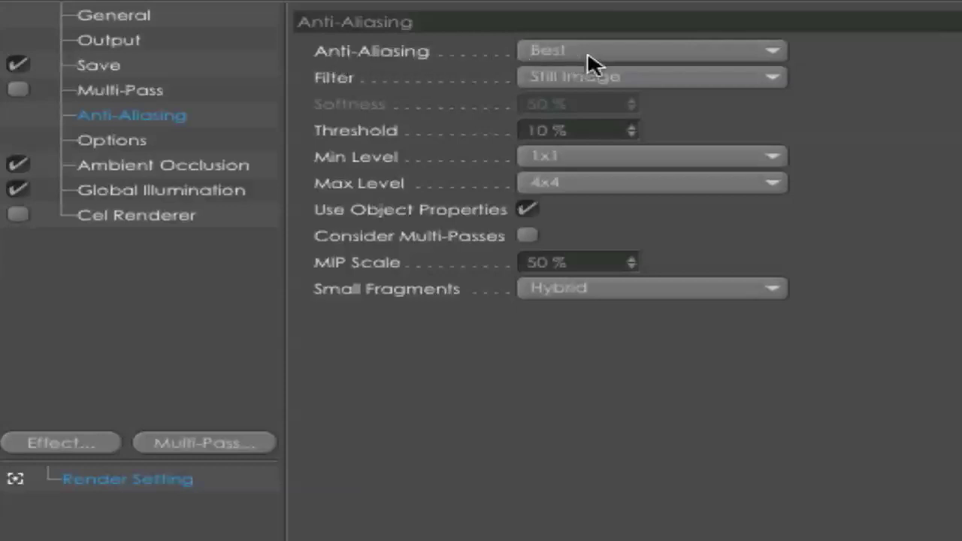
pyautogui.click(60, 442)
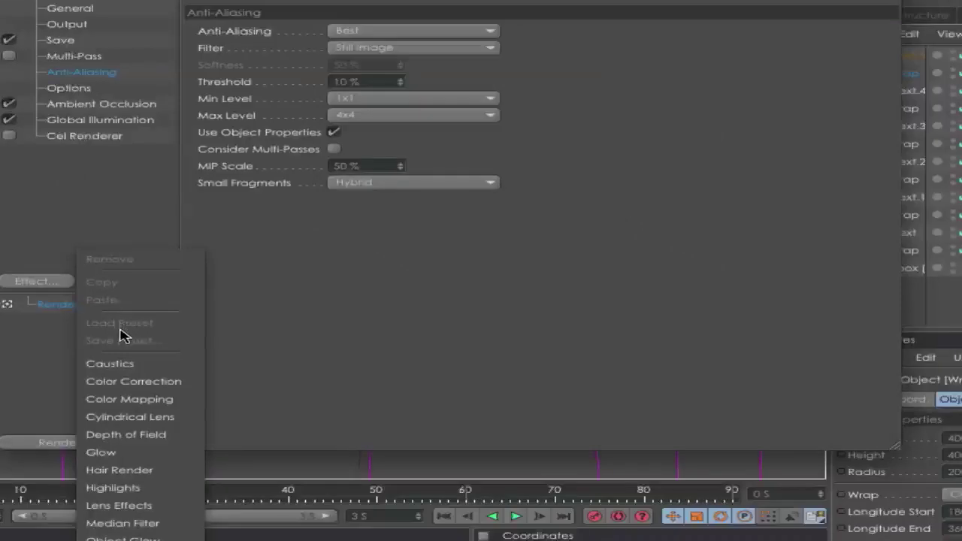
pyautogui.click(72, 299)
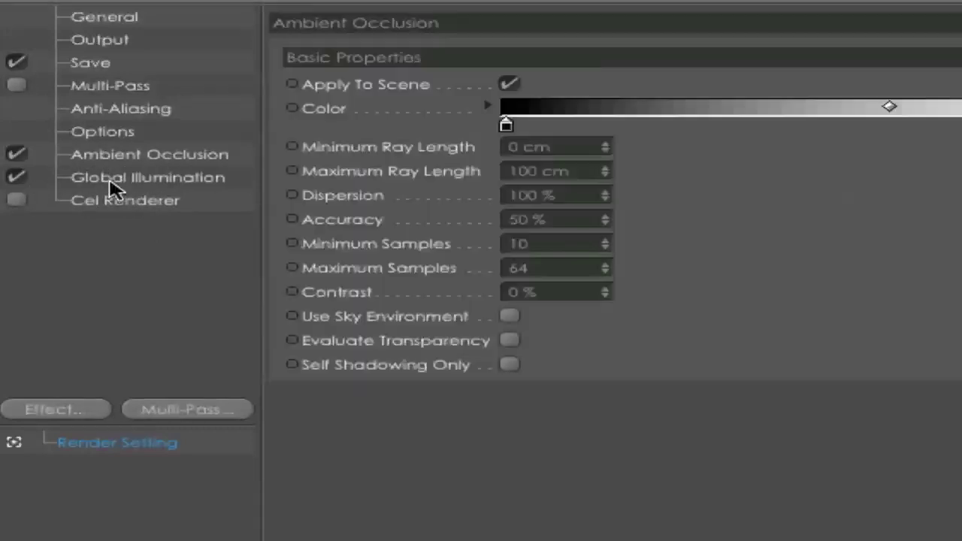
# Confirm Global Illumination's GI Mode stays on IR + QMC (Still Image)
pyautogui.click(109, 183)
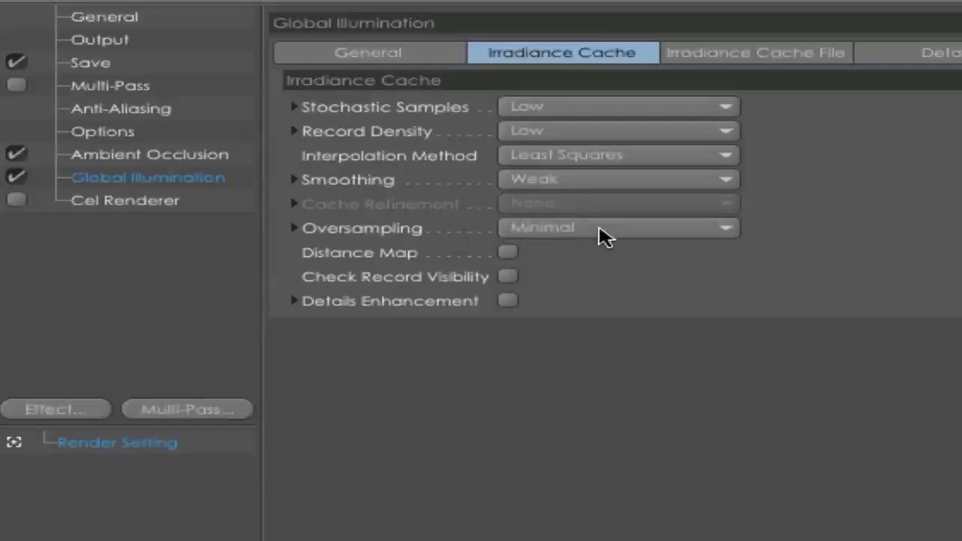
pyautogui.click(342, 56)
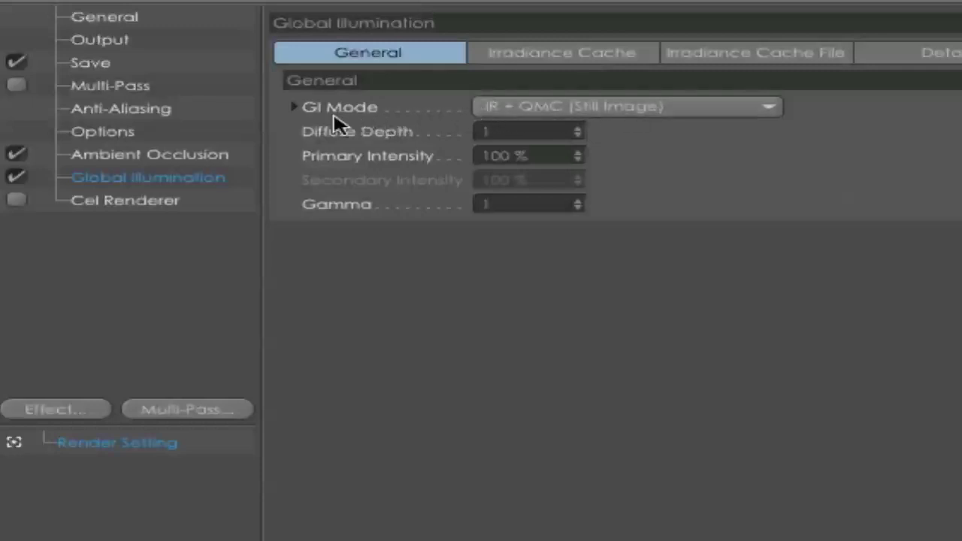
pyautogui.click(654, 111)
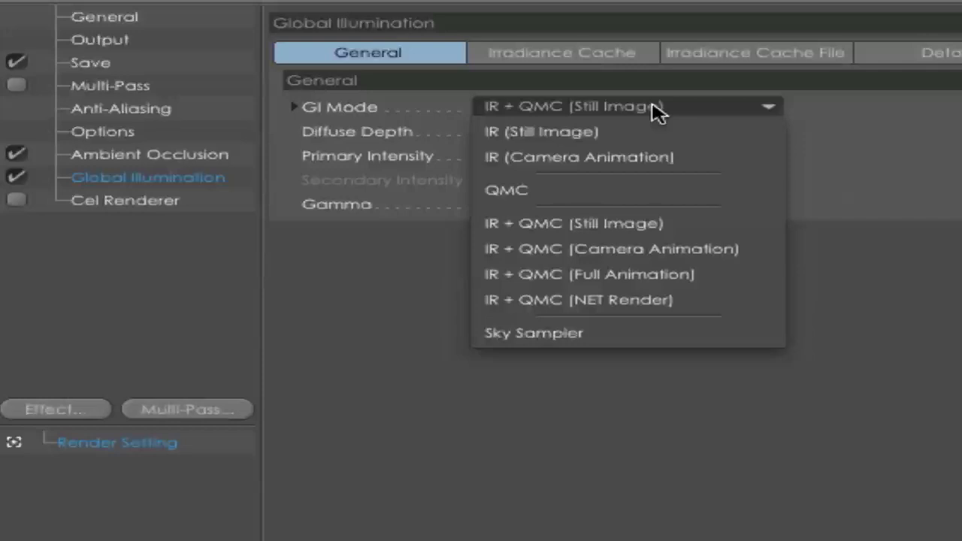
pyautogui.click(618, 227)
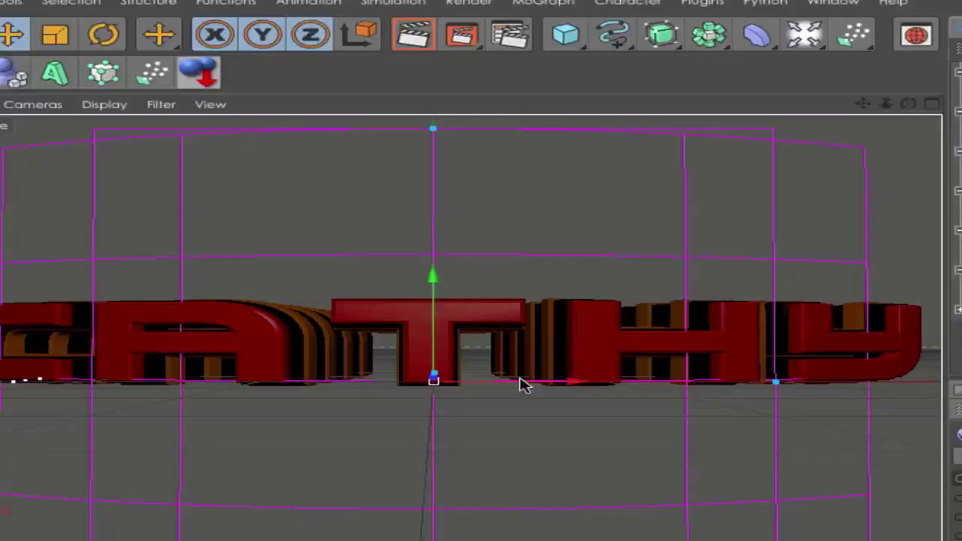
# Render the curved CATHY text at 1280x720 to the Picture Viewer
pyautogui.click(461, 35)
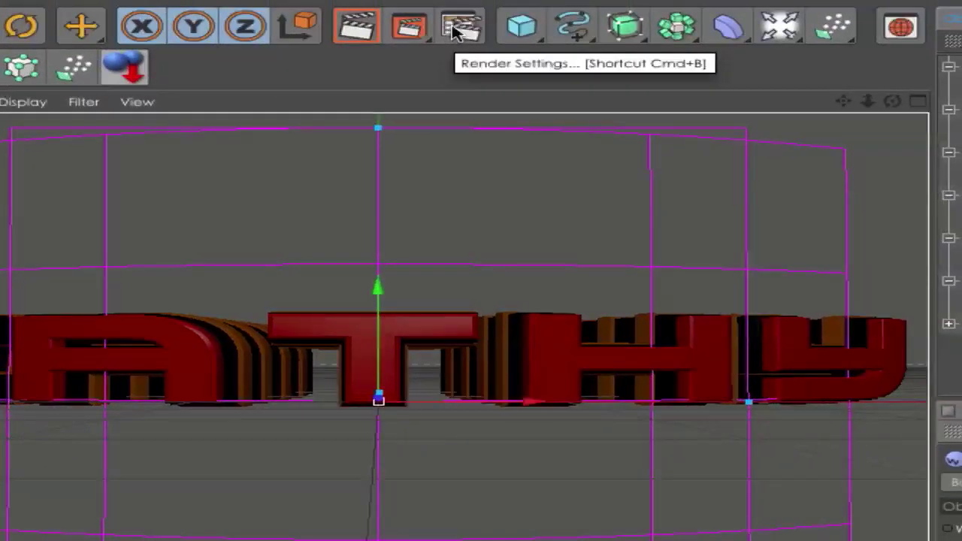
# Enable the Cel Renderer effect, leave its edge colour unchanged, and render the outlined CATHY text
pyautogui.click(455, 29)
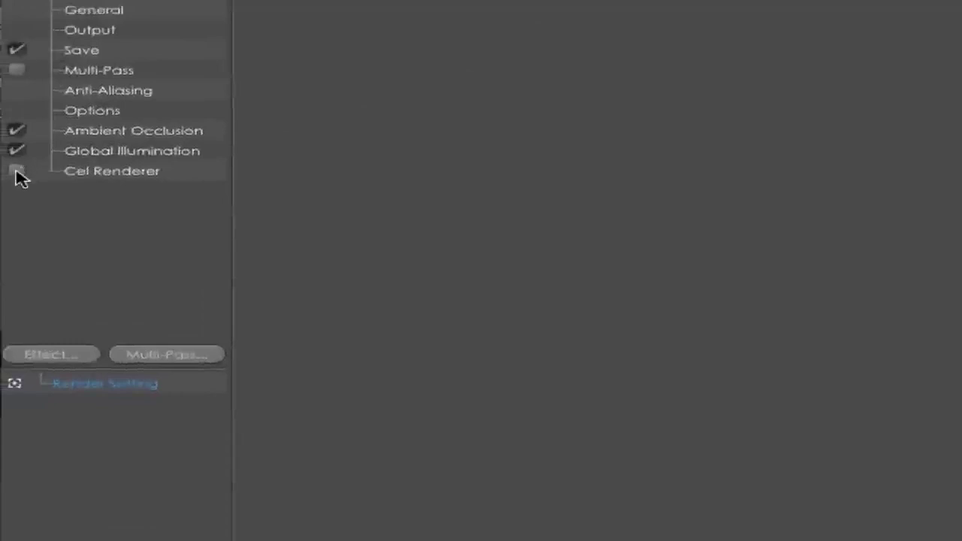
pyautogui.click(16, 171)
pyautogui.click(138, 178)
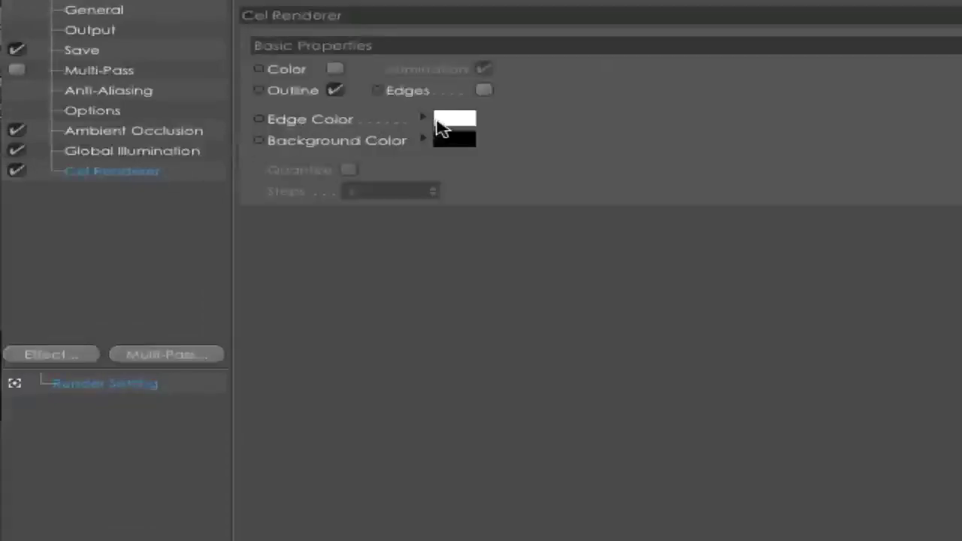
pyautogui.click(468, 122)
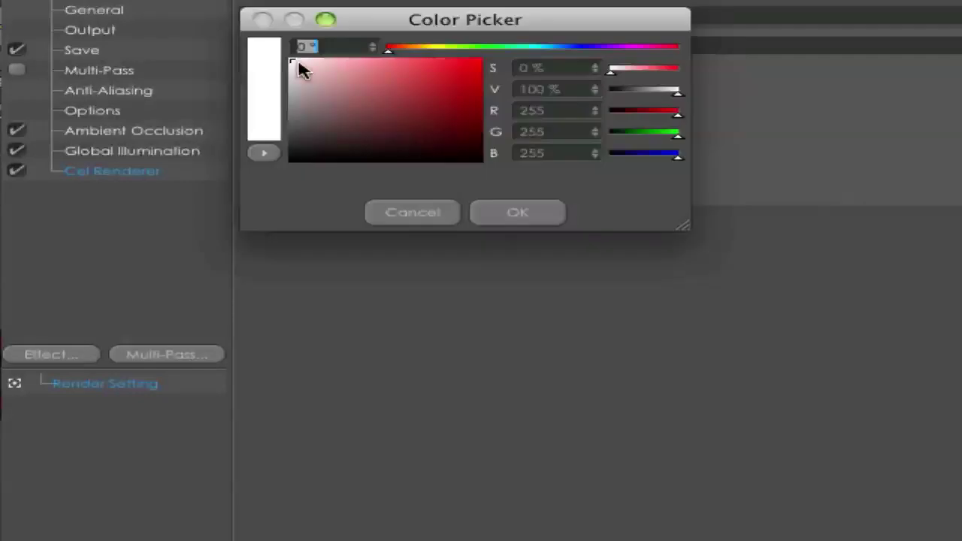
pyautogui.click(412, 213)
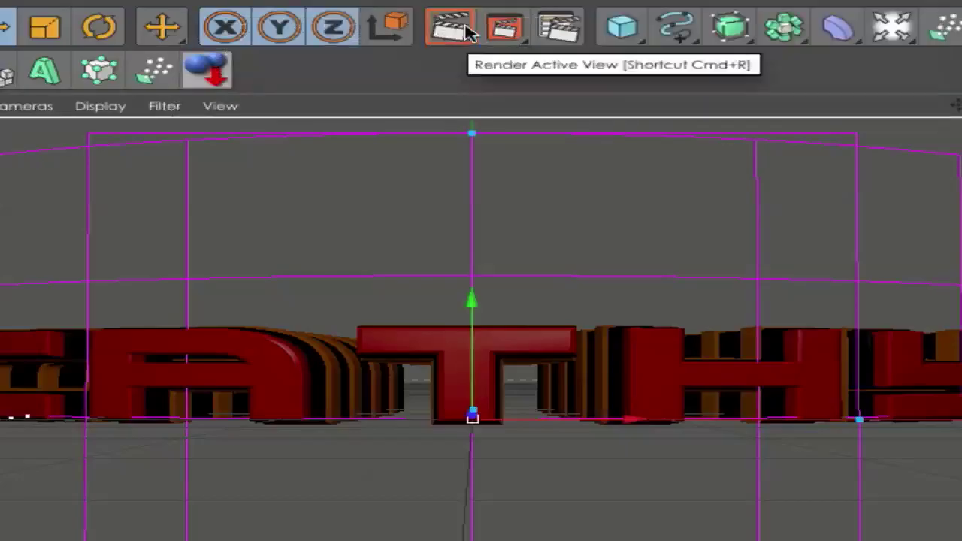
pyautogui.click(508, 27)
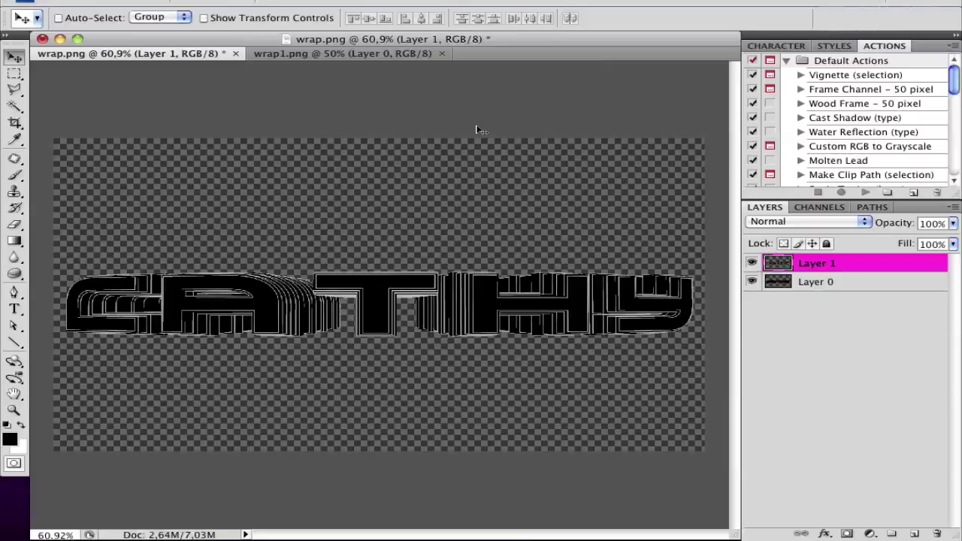
# Hide outline Layer 1, select Layer 0, and open Layer 0's Layer Style dialog
pyautogui.click(779, 342)
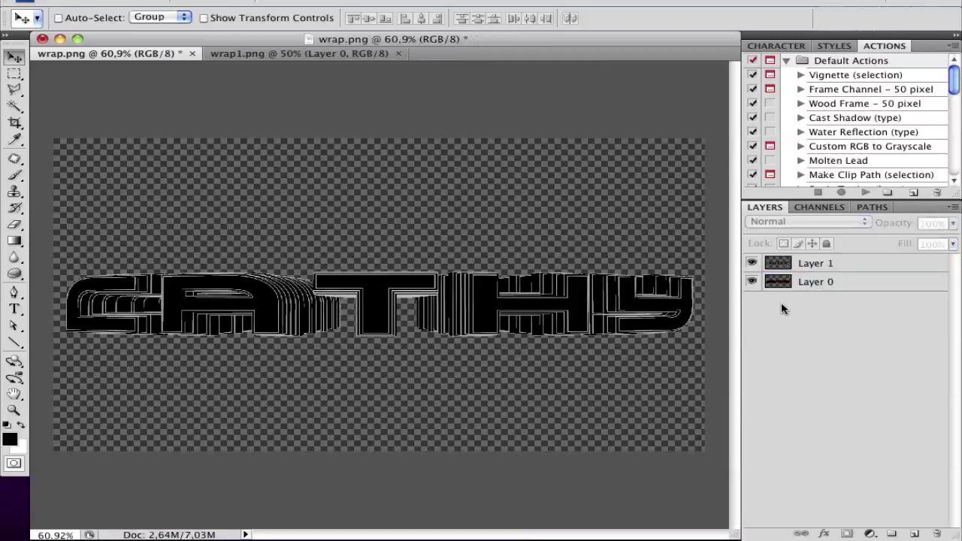
pyautogui.click(752, 264)
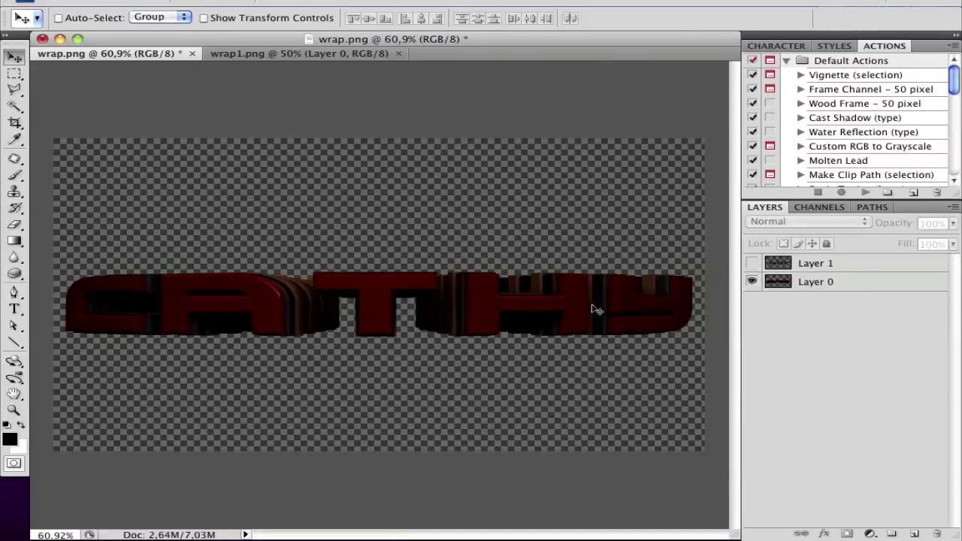
pyautogui.keyDown('alt'); pyautogui.click(753, 281); pyautogui.keyUp('alt')
pyautogui.click(821, 284)
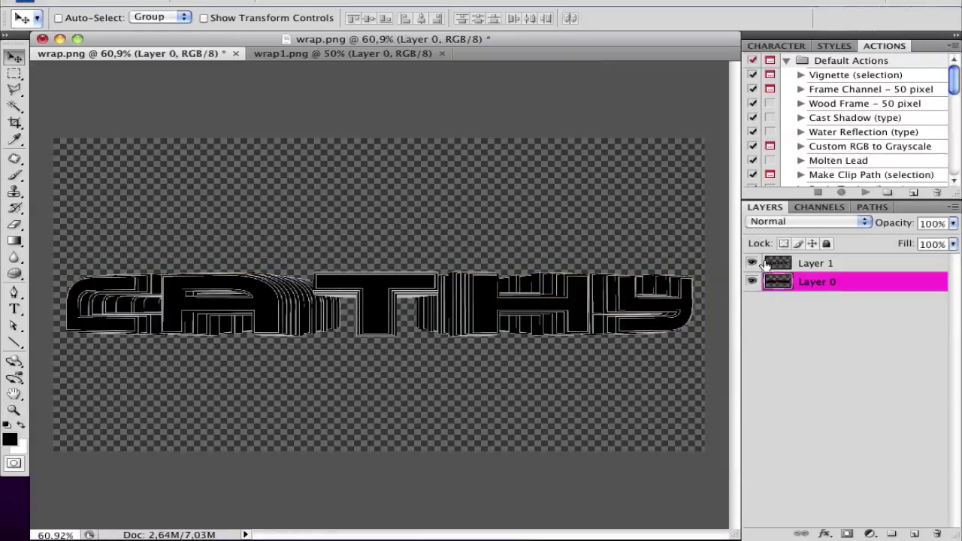
pyautogui.click(752, 264)
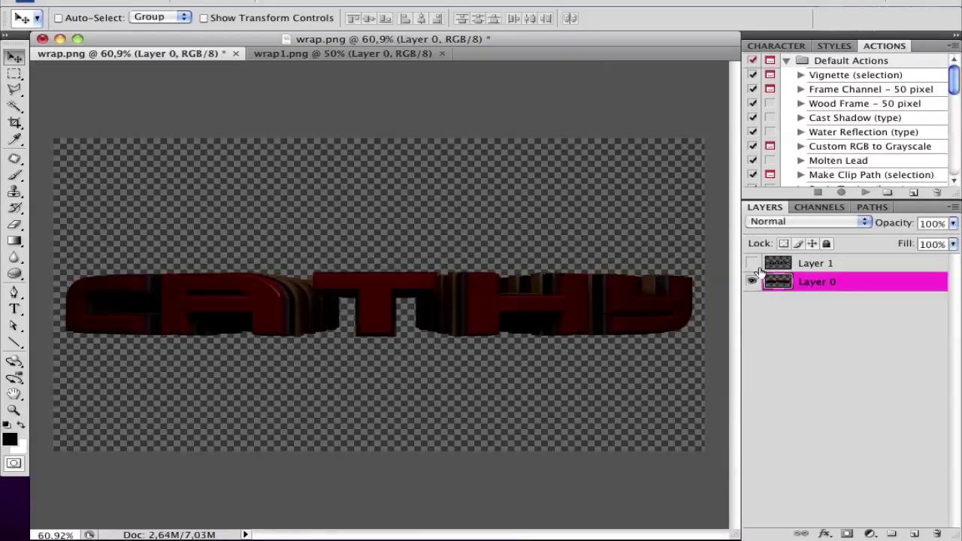
pyautogui.doubleClick(867, 290)
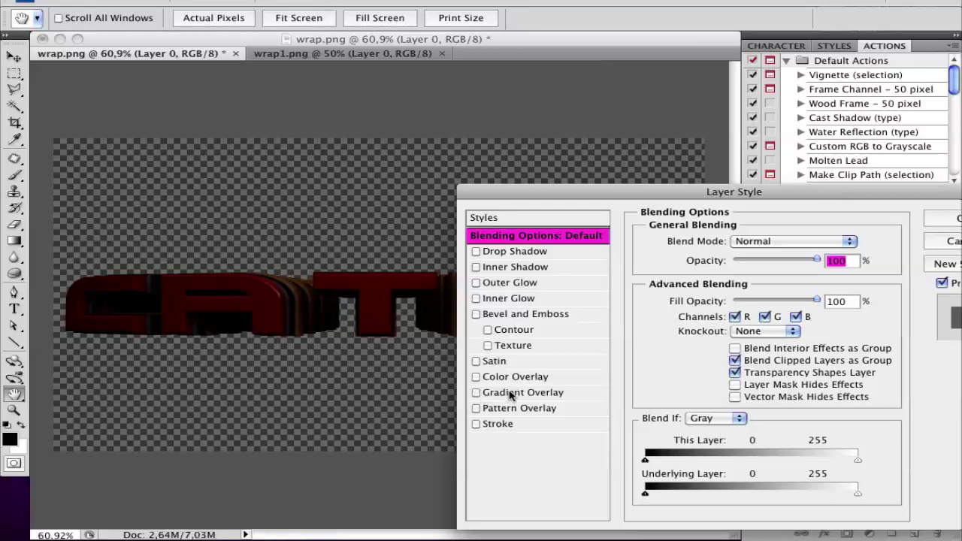
# Enable a Gradient Overlay effect on Layer 0 with its blend mode set to Overlay
pyautogui.click(477, 393)
pyautogui.click(519, 392)
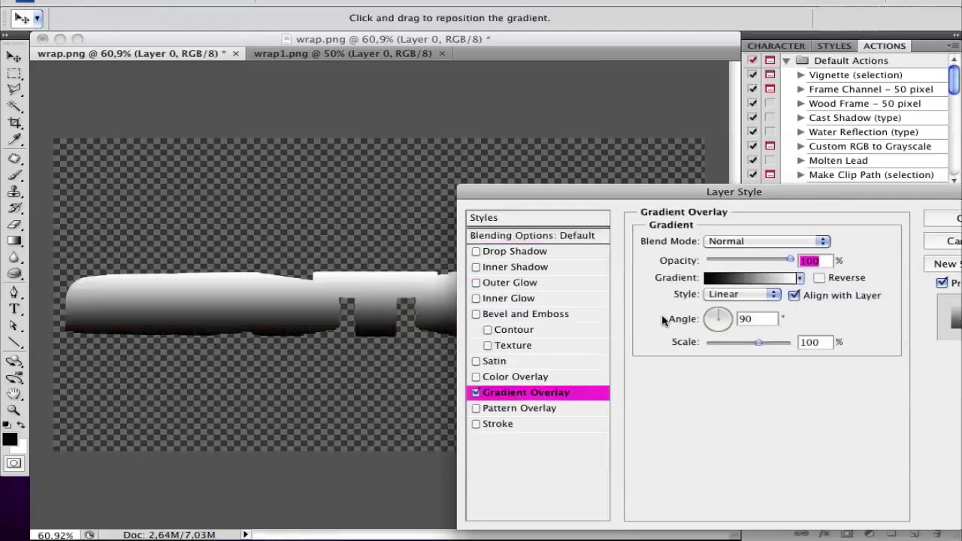
pyautogui.click(748, 242)
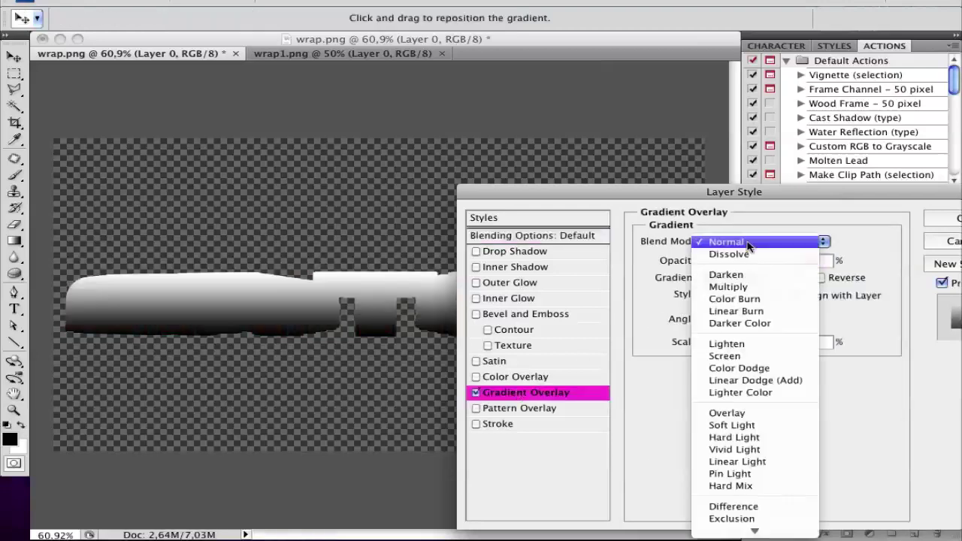
pyautogui.click(743, 412)
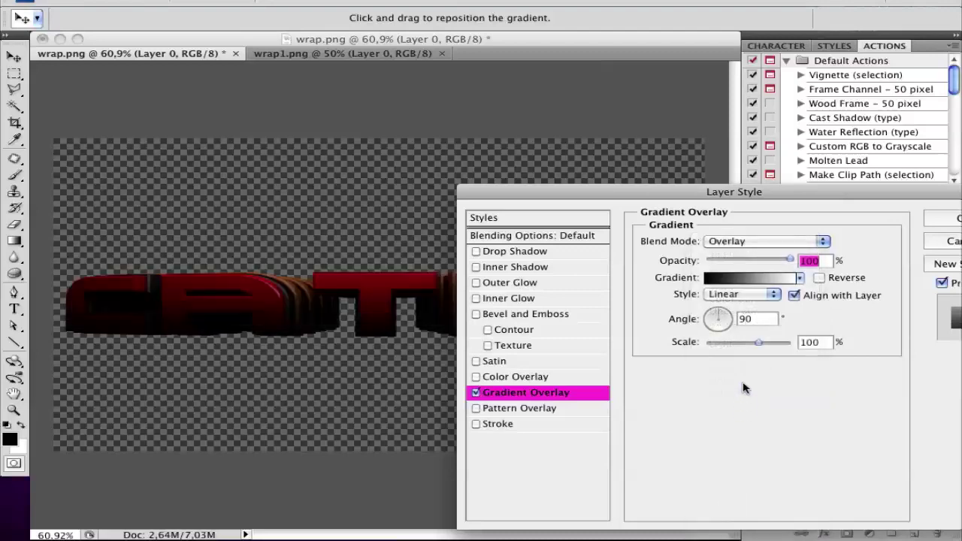
# Set the gradient overlay opacity to 60% and scale to 150%, then apply it
pyautogui.moveTo(766, 261); pyautogui.dragTo(760, 263)
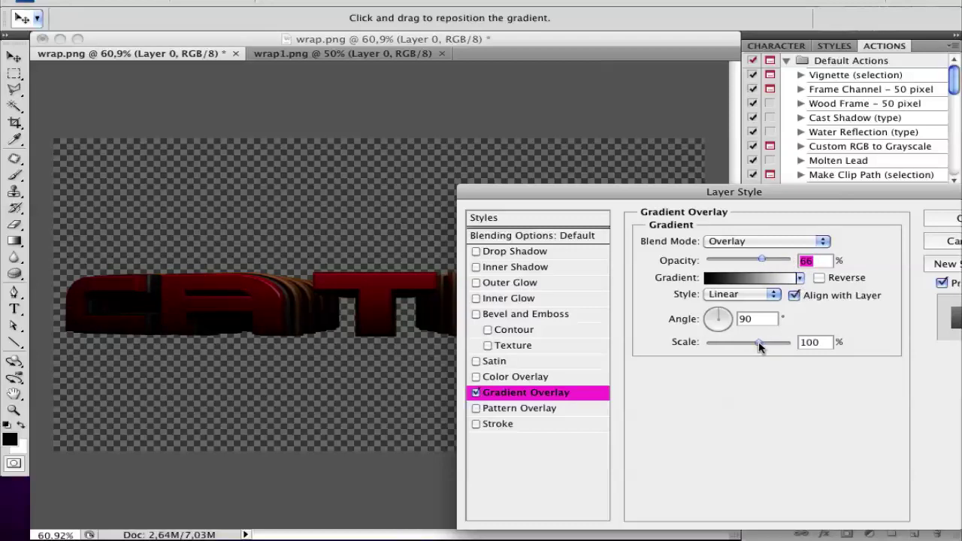
pyautogui.moveTo(758, 342); pyautogui.dragTo(808, 344)
pyautogui.moveTo(759, 255); pyautogui.dragTo(751, 263)
pyautogui.moveTo(751, 264); pyautogui.dragTo(759, 261)
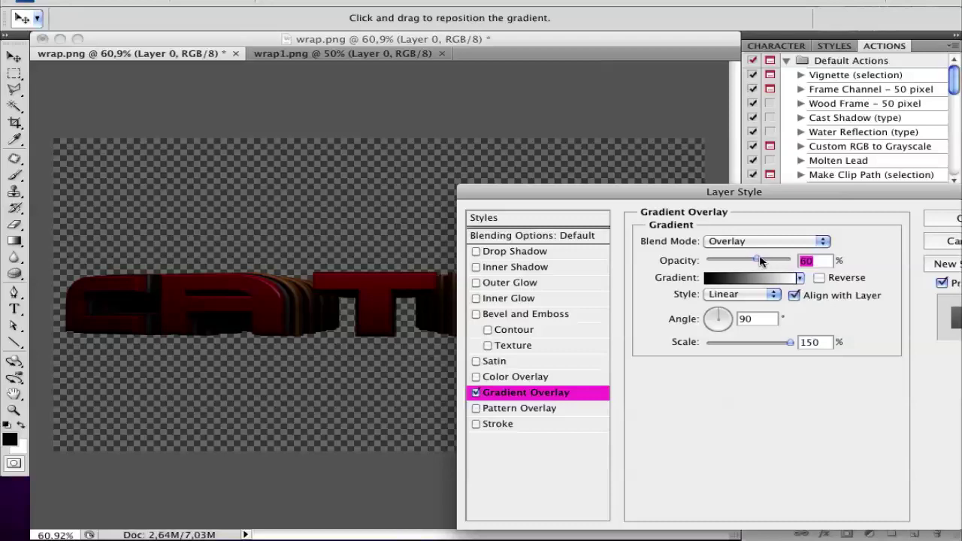
pyautogui.click(951, 220)
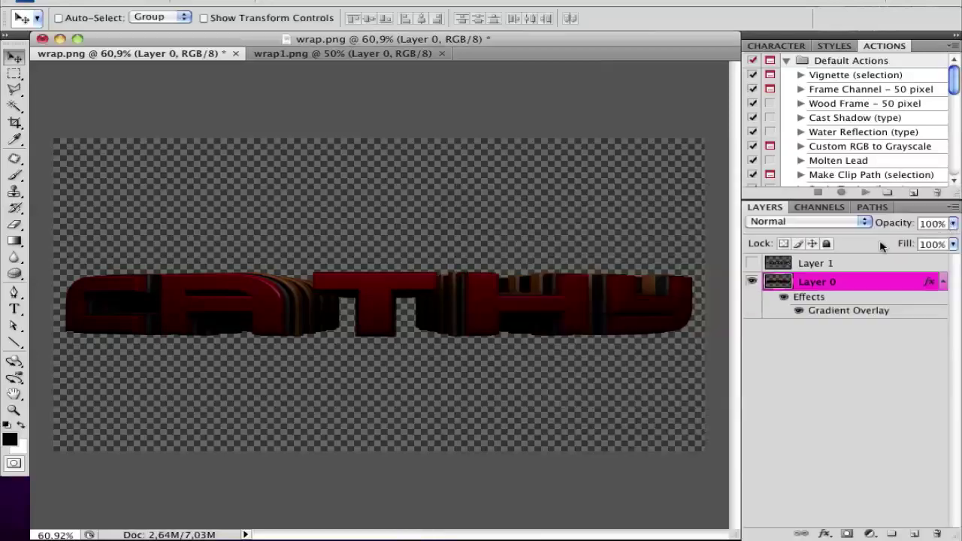
# Make Layer 1's outline visible, select Layer 1, and set its blend mode to Screen
pyautogui.click(753, 264)
pyautogui.click(842, 266)
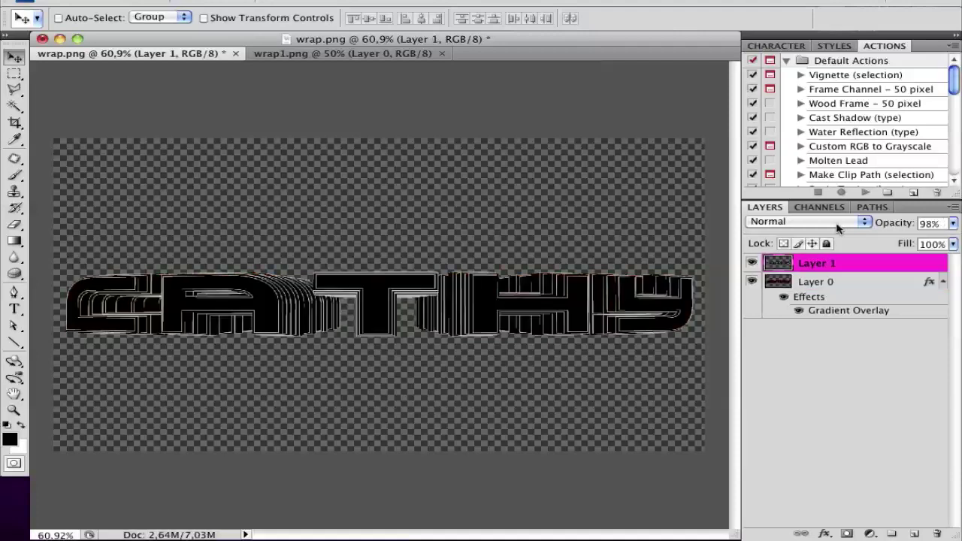
pyautogui.click(838, 224)
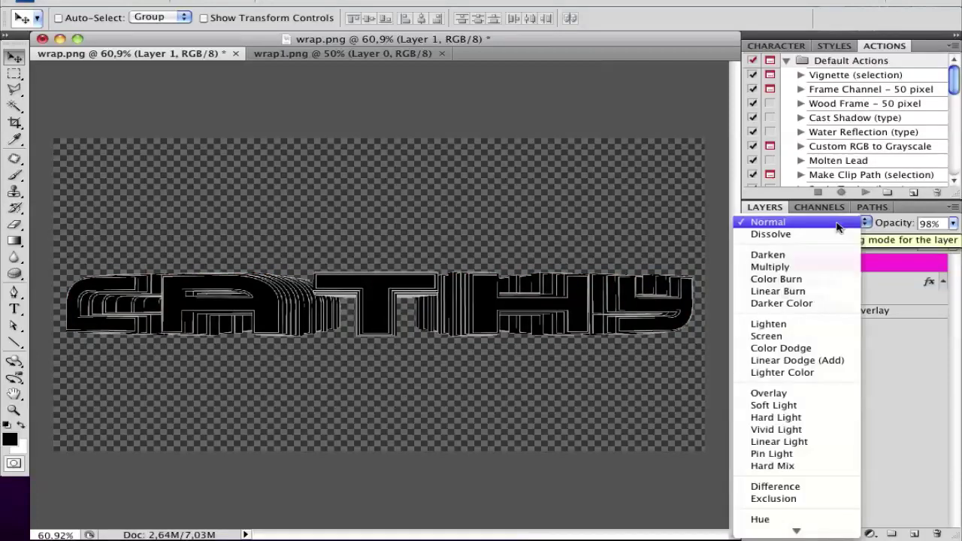
pyautogui.click(767, 336)
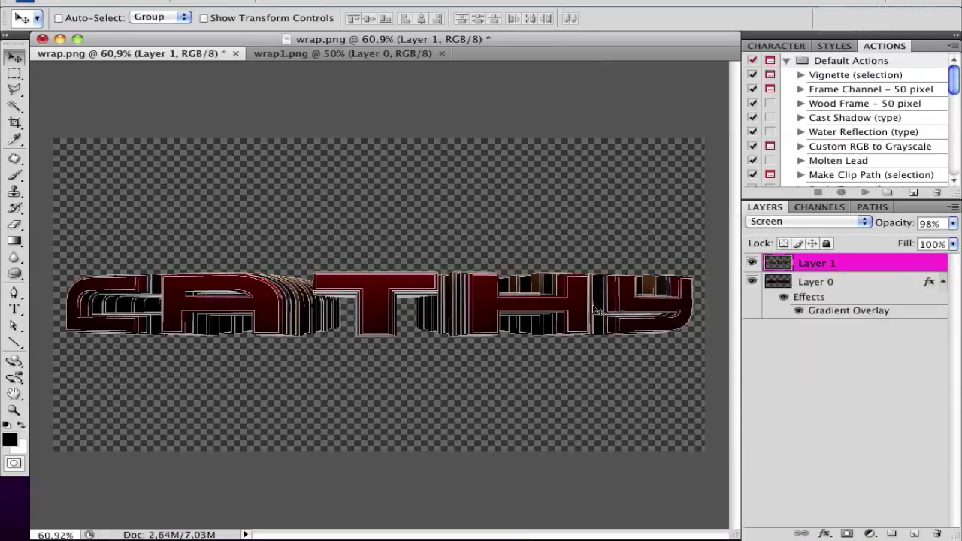
# Adjust Layer 1's opacity from 58% to around 30% while keeping Screen blending
pyautogui.moveTo(897, 223); pyautogui.dragTo(827, 222)
pyautogui.click(846, 224)
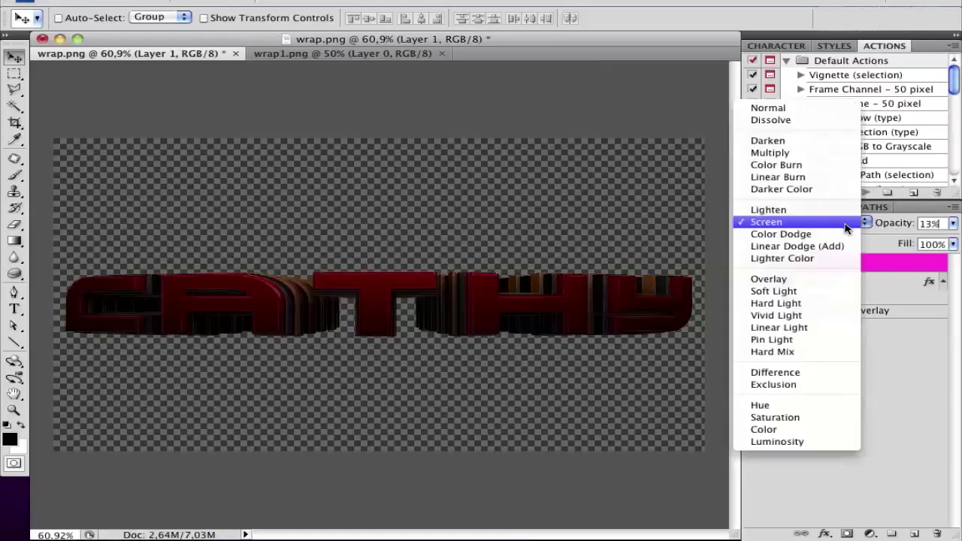
pyautogui.click(845, 223)
pyautogui.moveTo(875, 224); pyautogui.dragTo(910, 231)
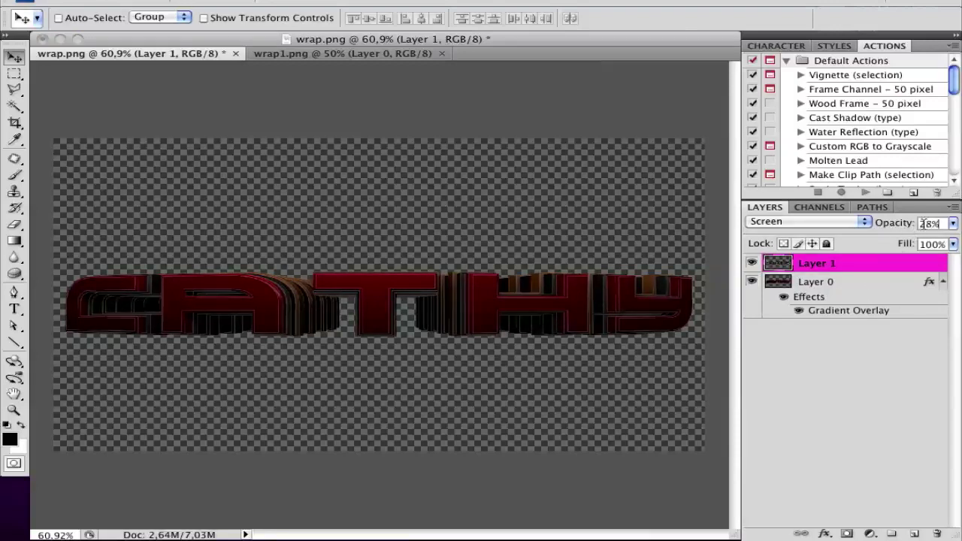
pyautogui.moveTo(902, 224); pyautogui.dragTo(904, 226)
# Try Overlay blending on Layer 1, then settle on Screen at 20% opacity
pyautogui.click(865, 222)
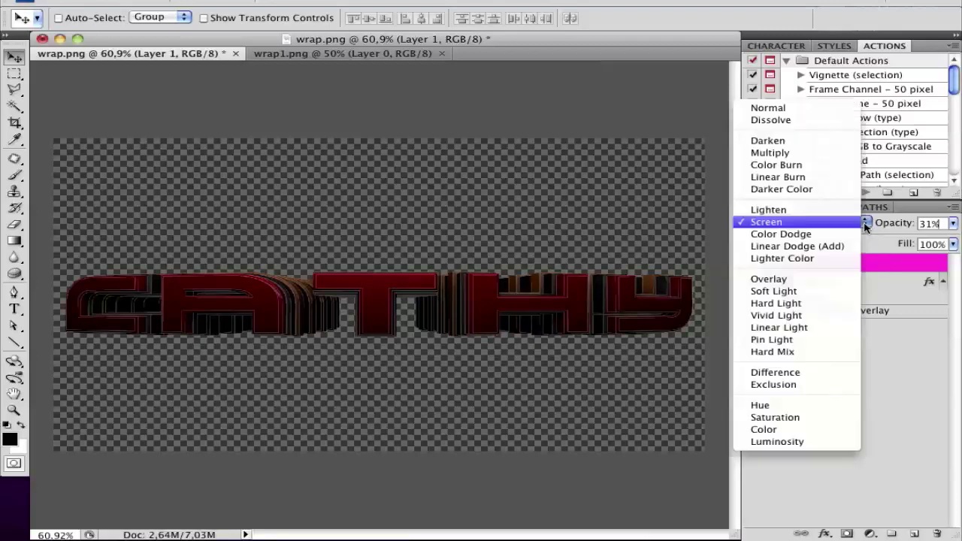
pyautogui.click(842, 280)
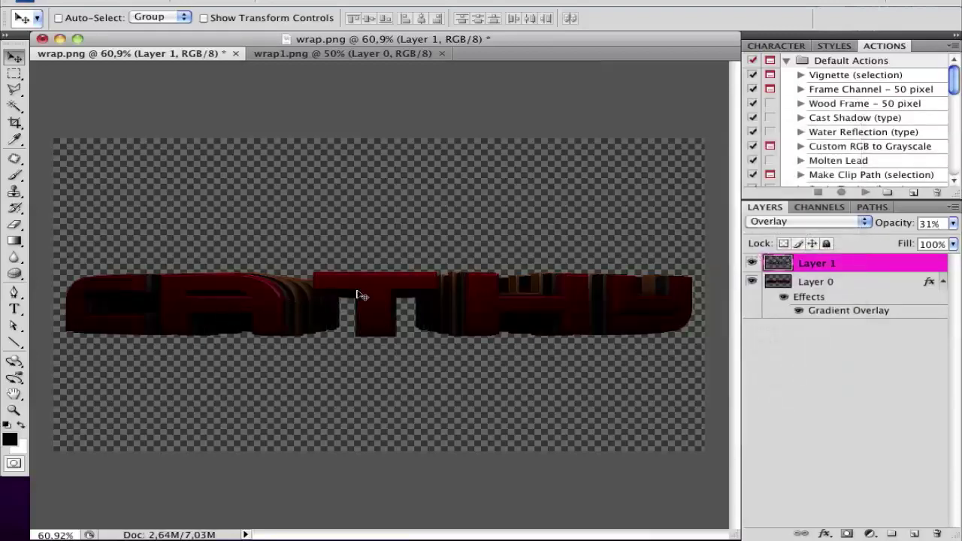
pyautogui.moveTo(891, 228); pyautogui.dragTo(912, 228)
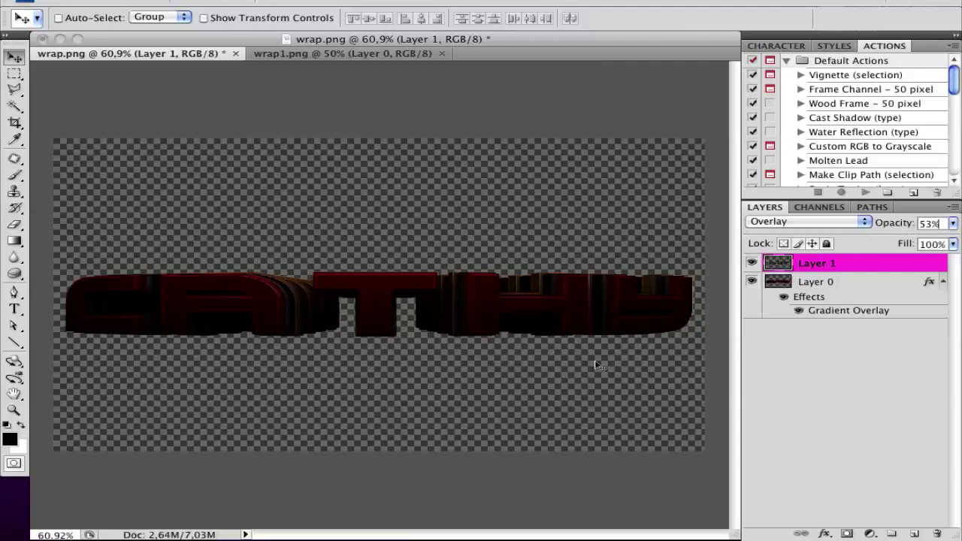
pyautogui.hotkey('alt', 'shift', 's')
pyautogui.press('2')
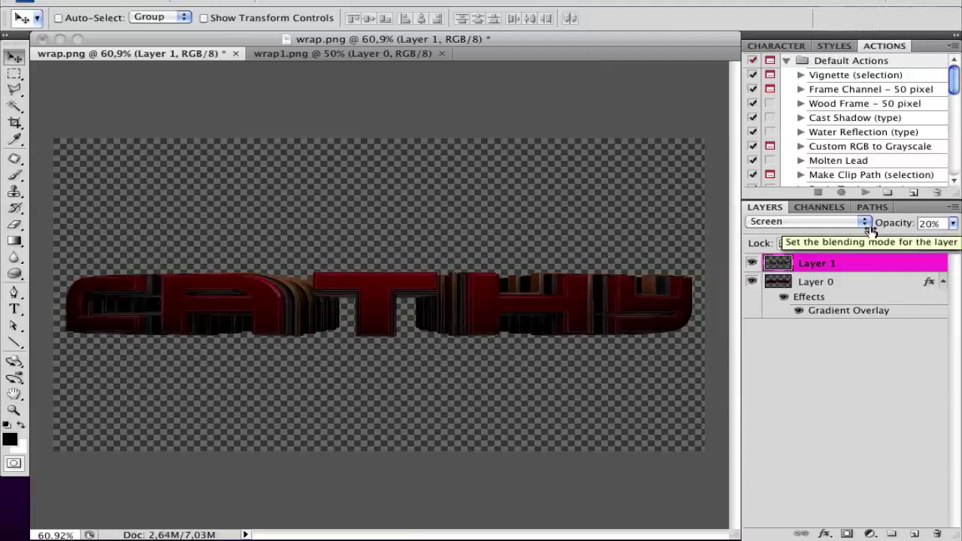
pyautogui.click(919, 223)
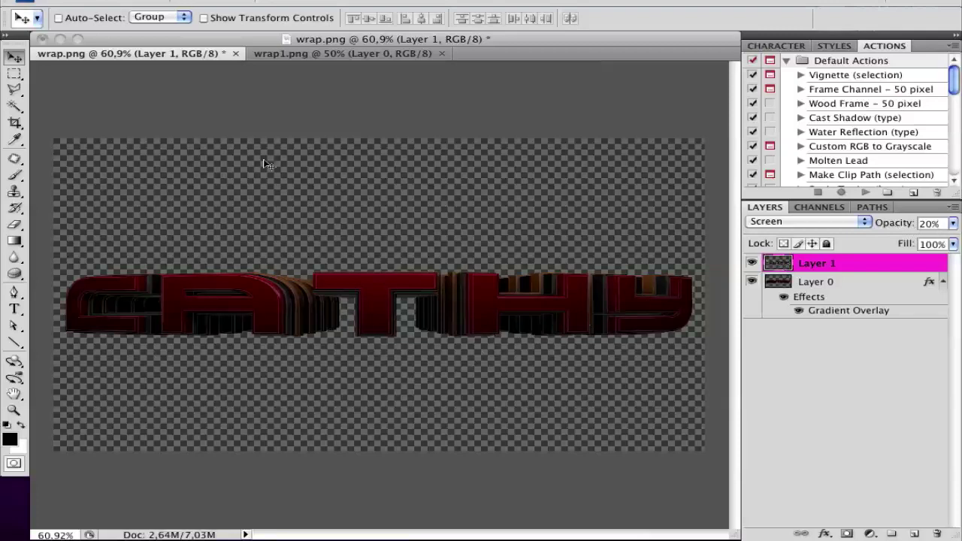